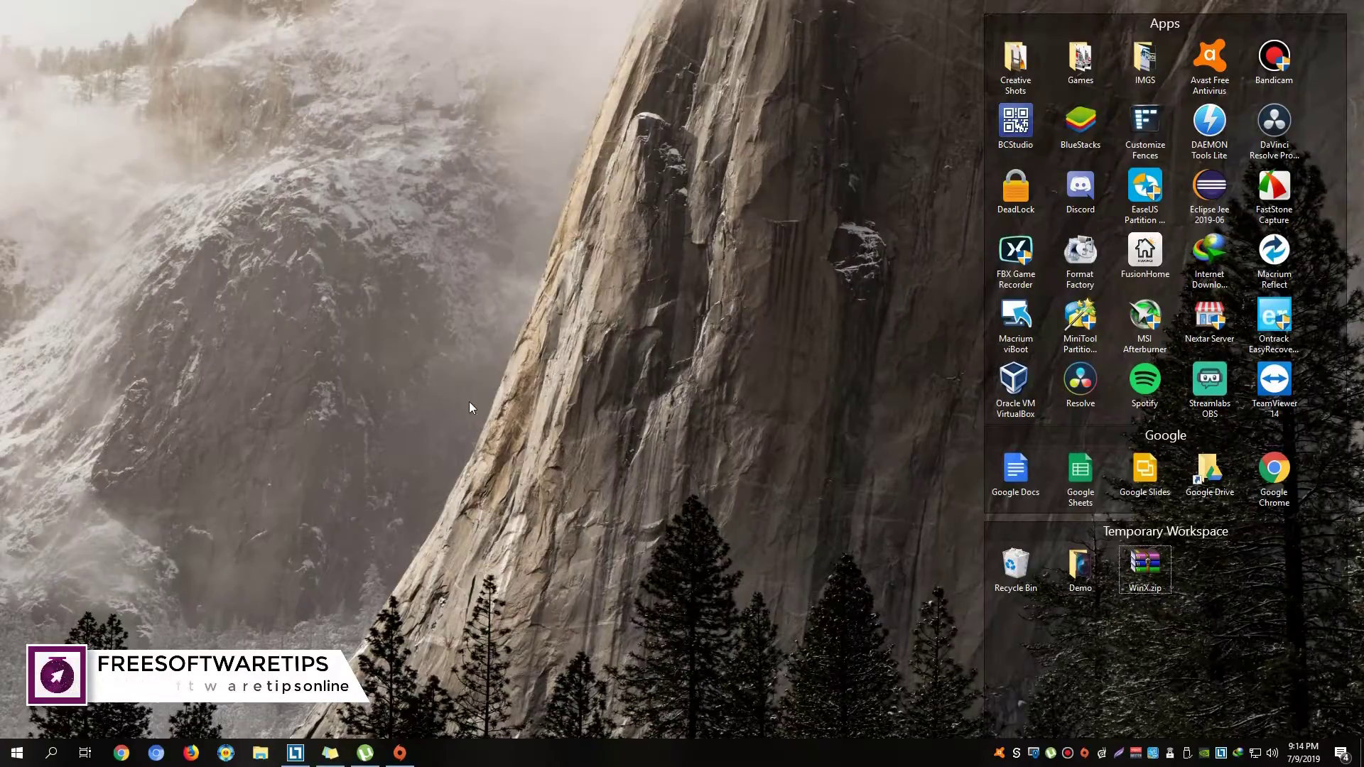
# - Open and dismiss the Start button's power-user menu twice, ending on the plain desktop
pyautogui.rightClick(26, 758)
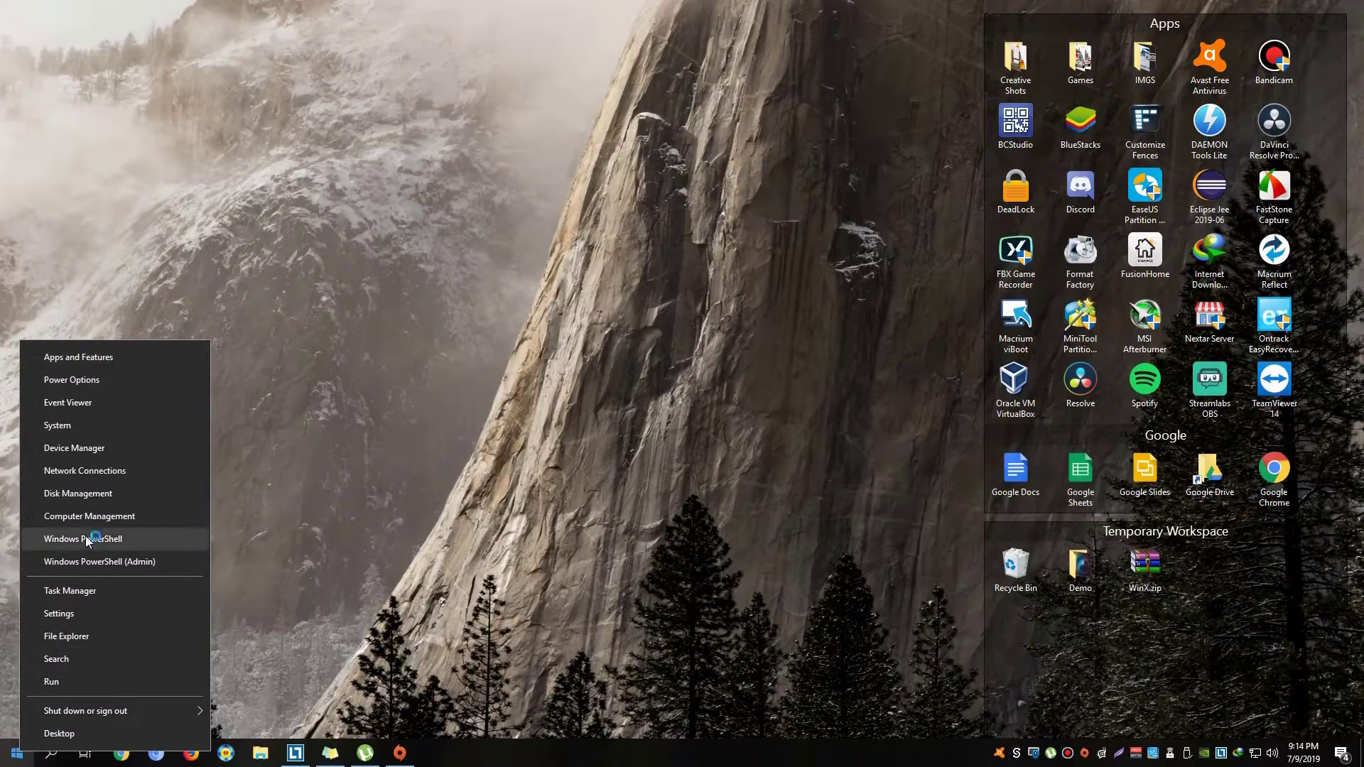
pyautogui.click(478, 462)
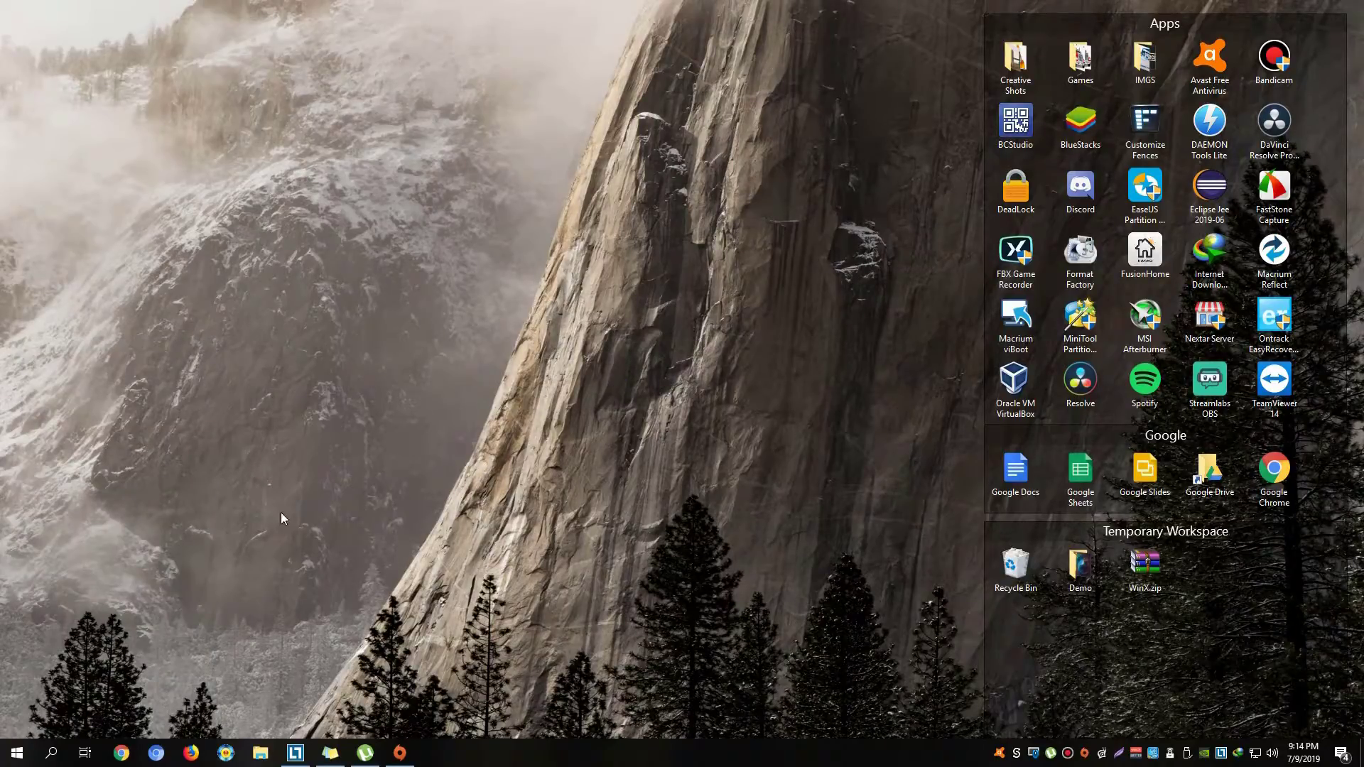
pyautogui.rightClick(17, 752)
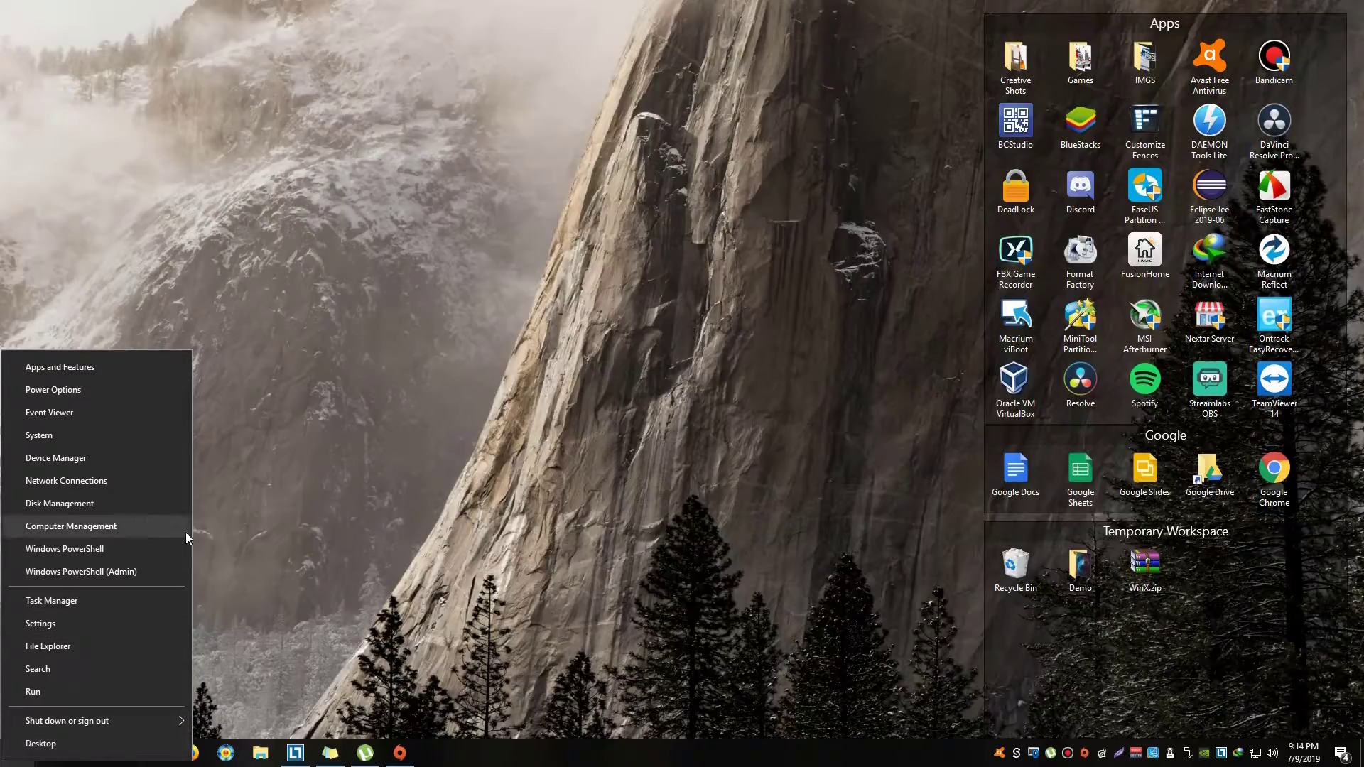
pyautogui.click(440, 440)
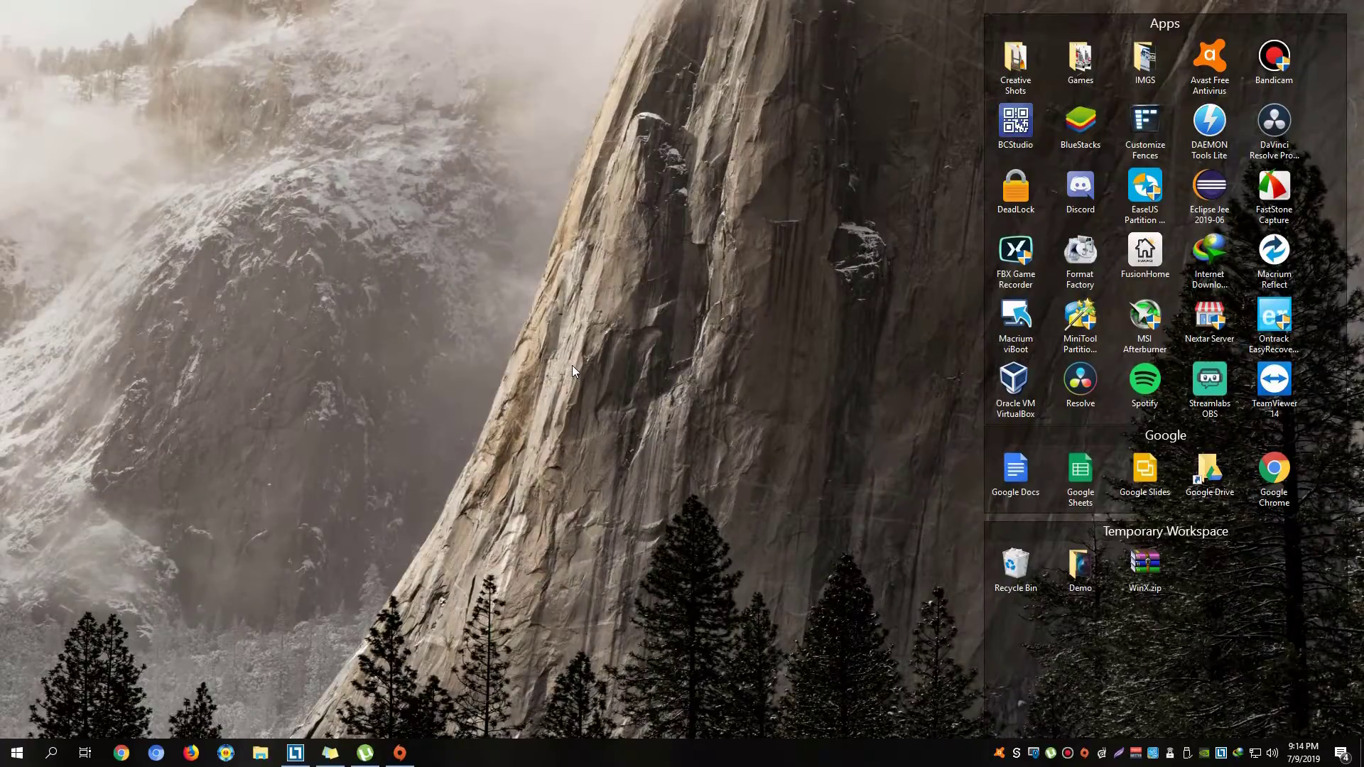
# - Open File Explorer and go to the %appdata% location (AppData\Roaming)
pyautogui.click(260, 753)
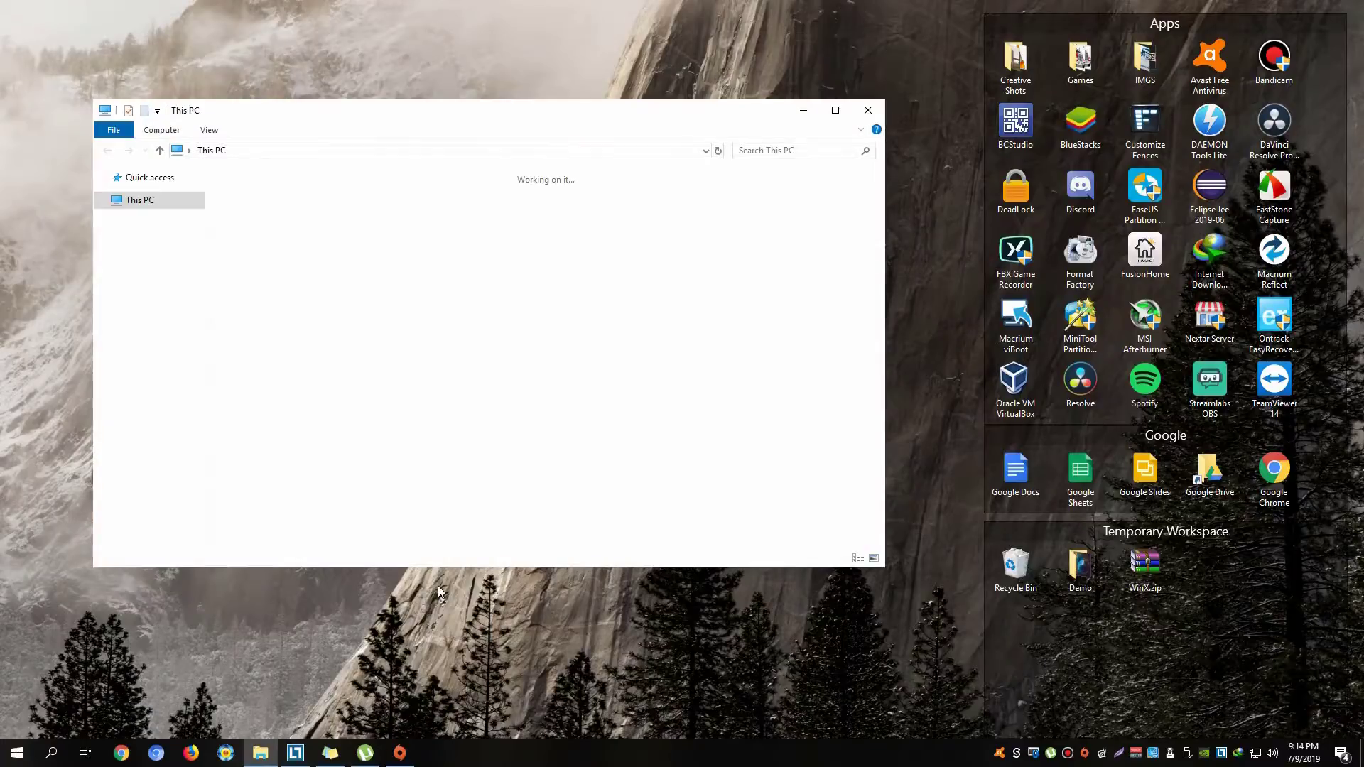
pyautogui.click(277, 152)
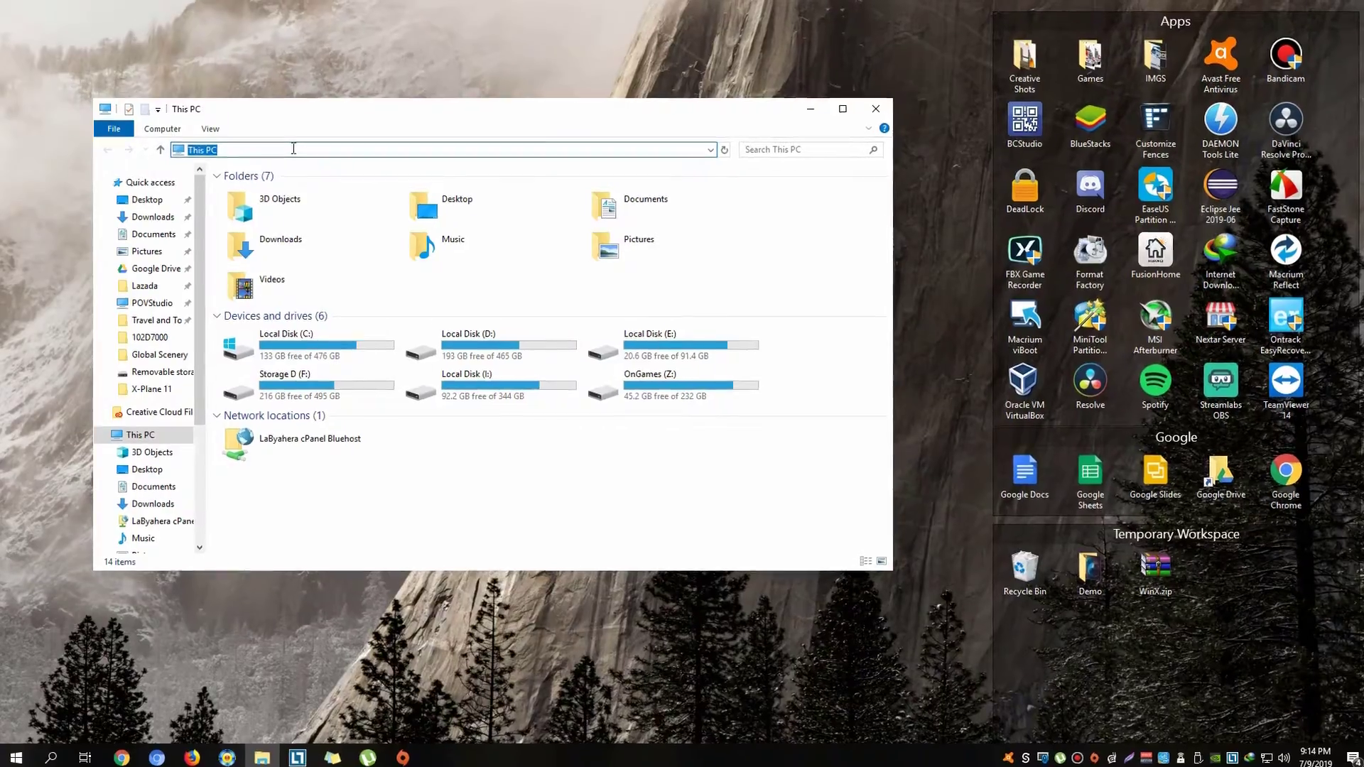
pyautogui.write('%appdata%')
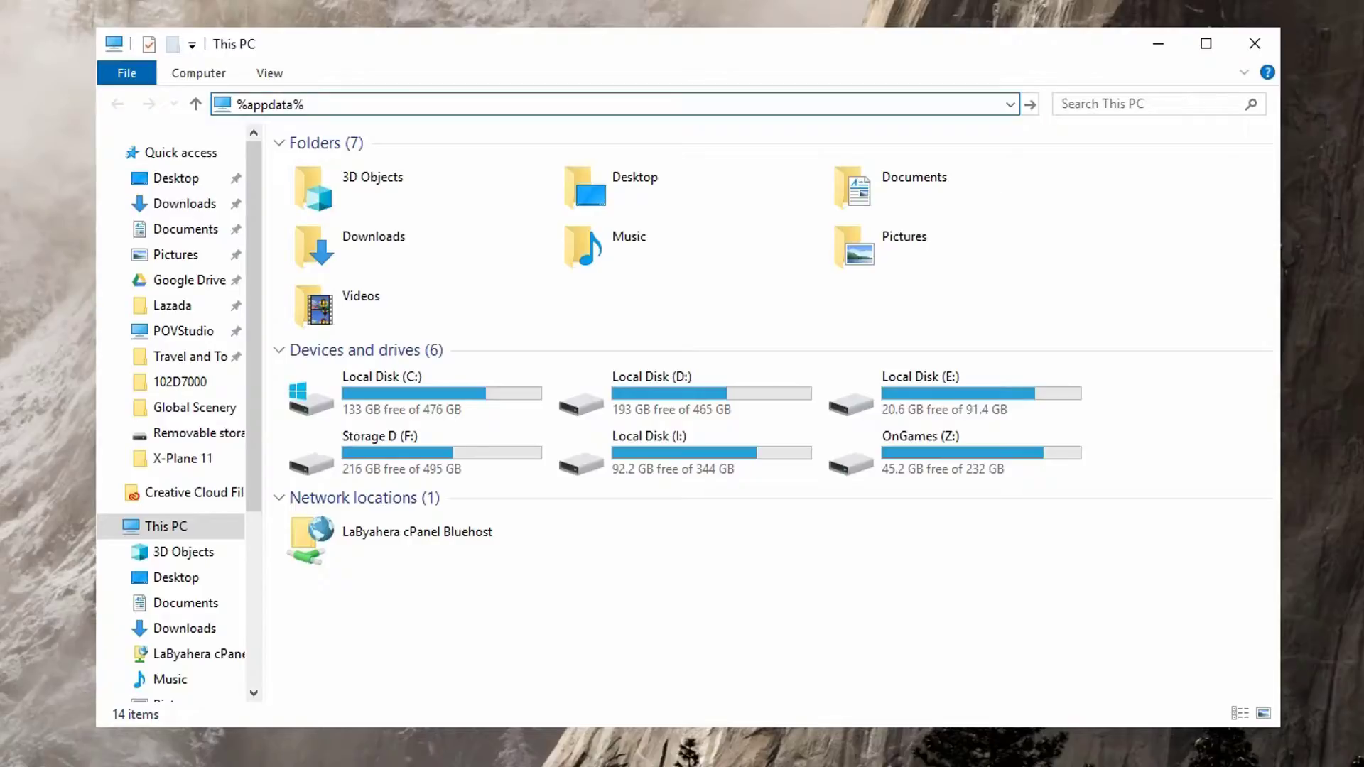
pyautogui.press('Return')
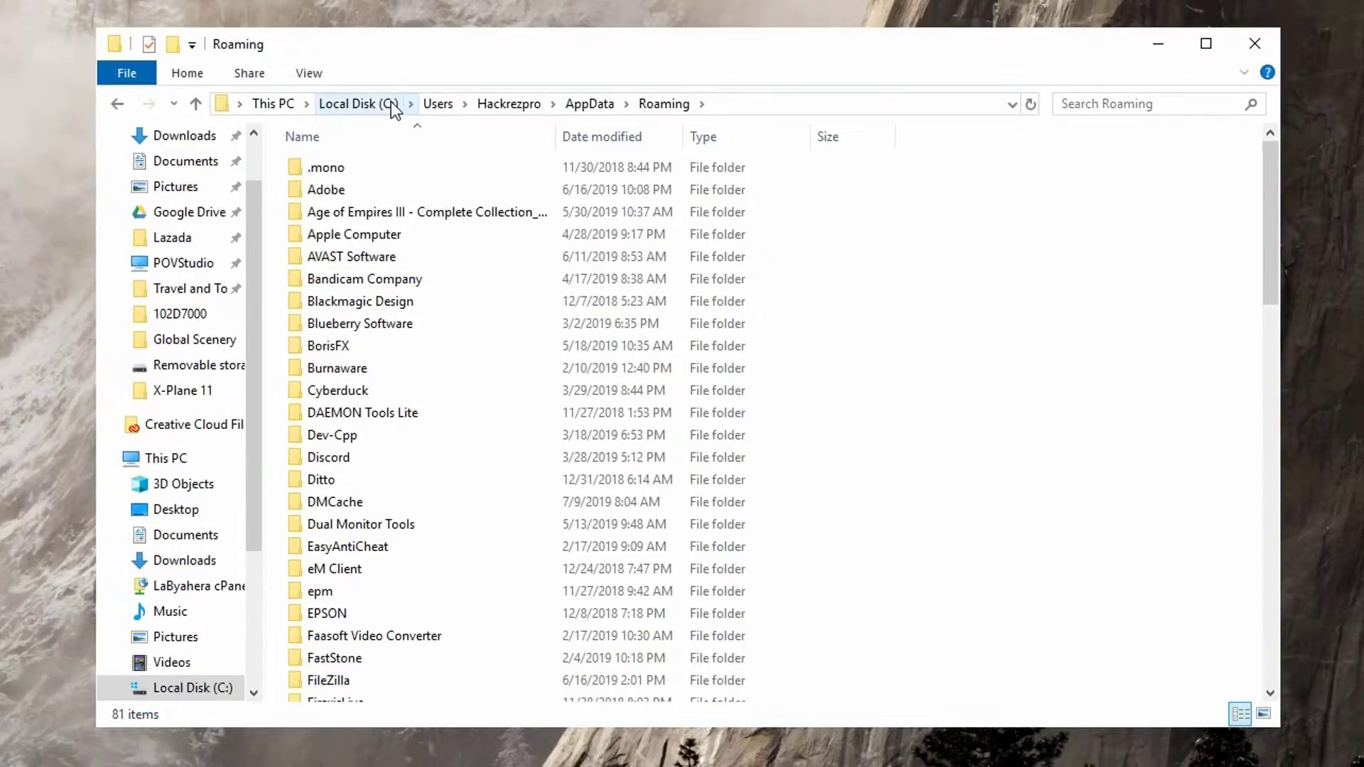
# - Go up to AppData, then open the Local folder and its Microsoft folder
pyautogui.click(196, 105)
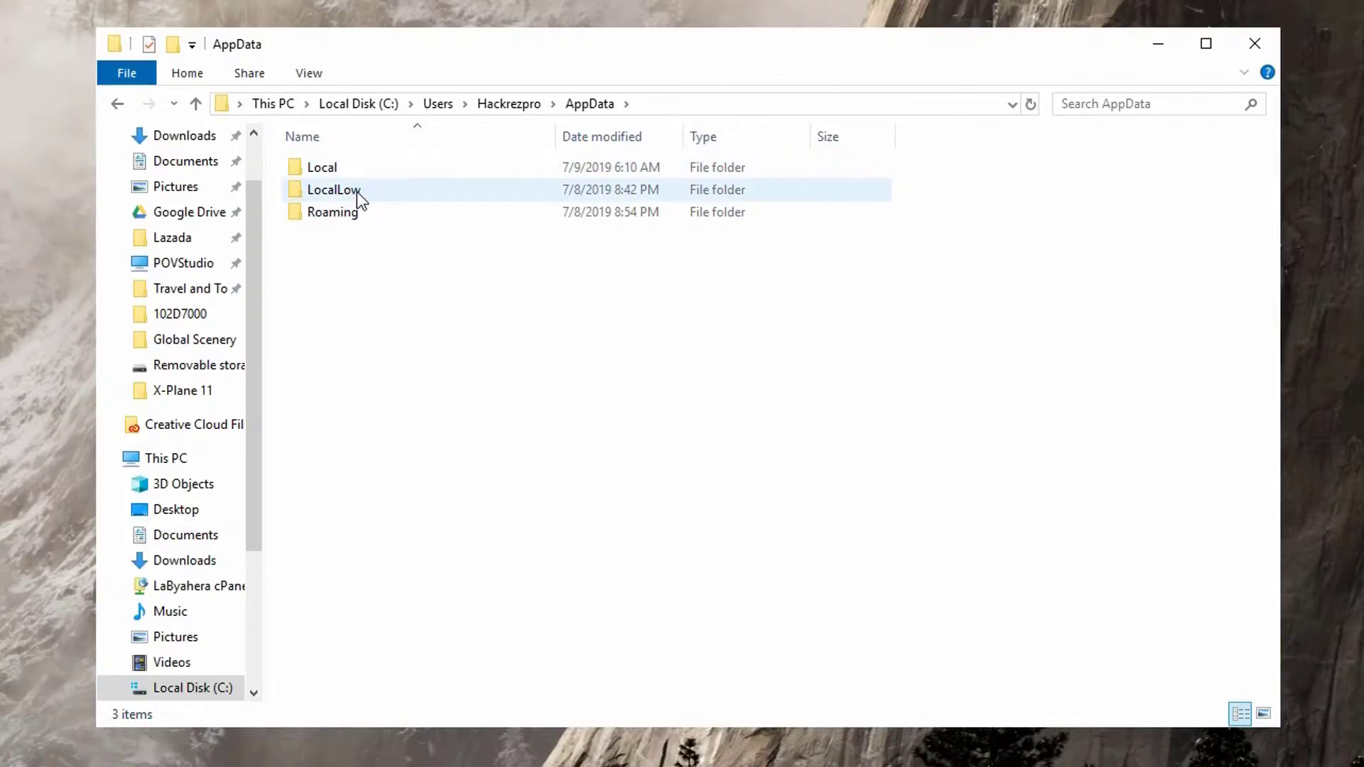
pyautogui.click(344, 213)
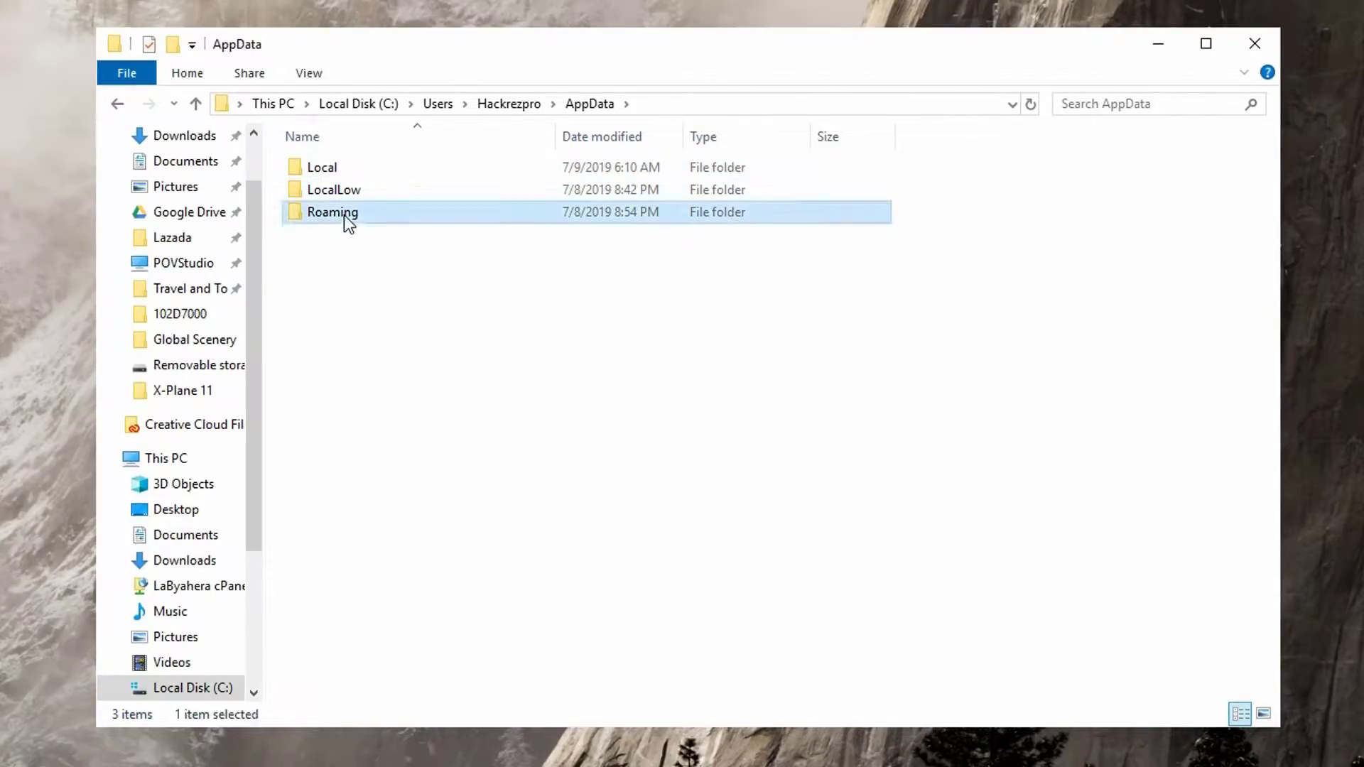
pyautogui.click(391, 270)
pyautogui.click(310, 170)
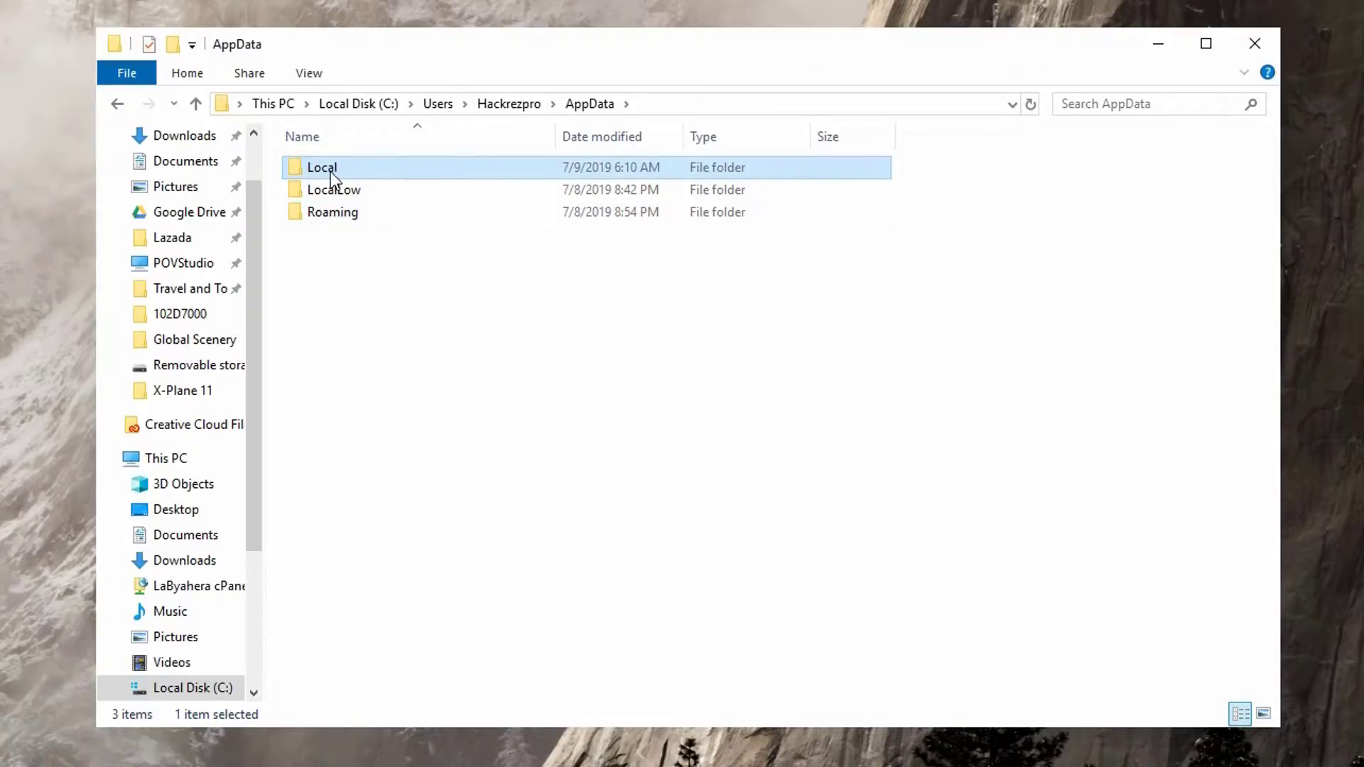
pyautogui.doubleClick(311, 172)
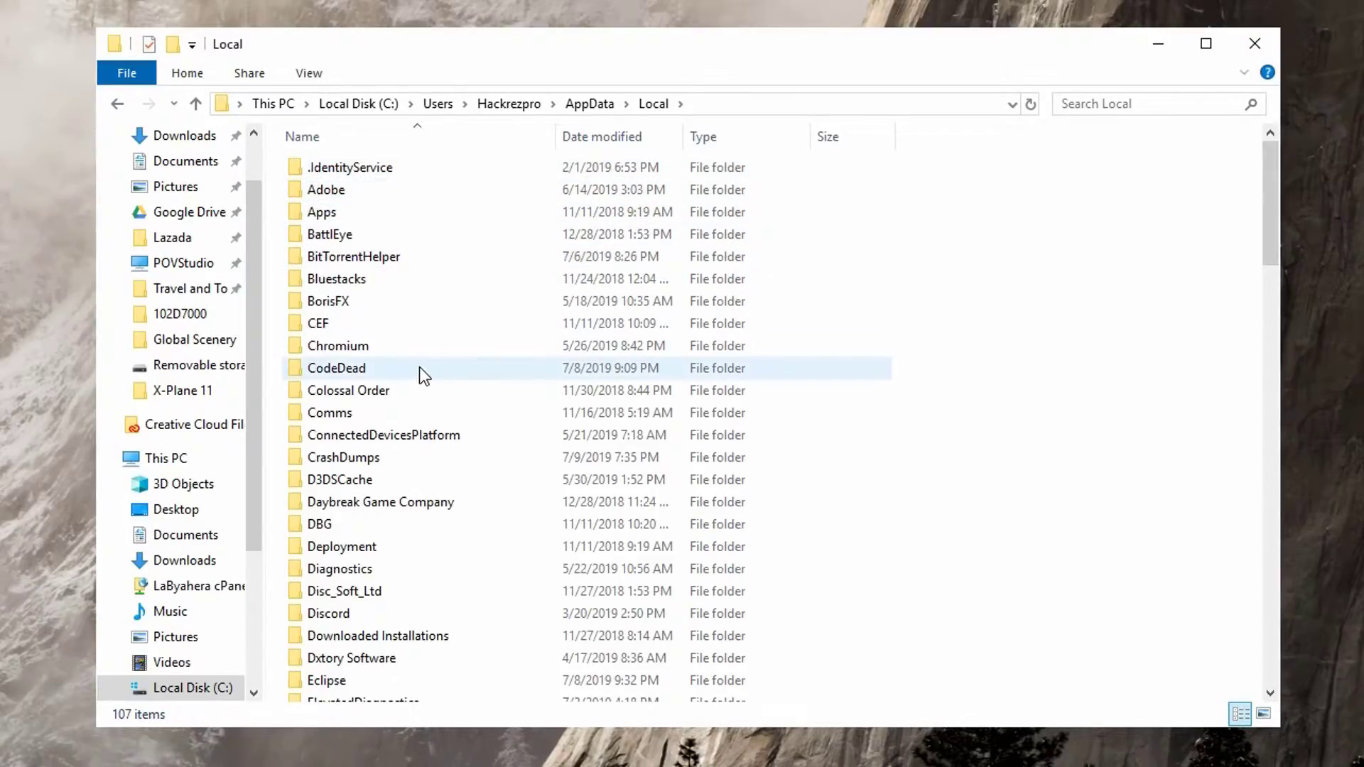
pyautogui.scroll(-7, 860, 293)
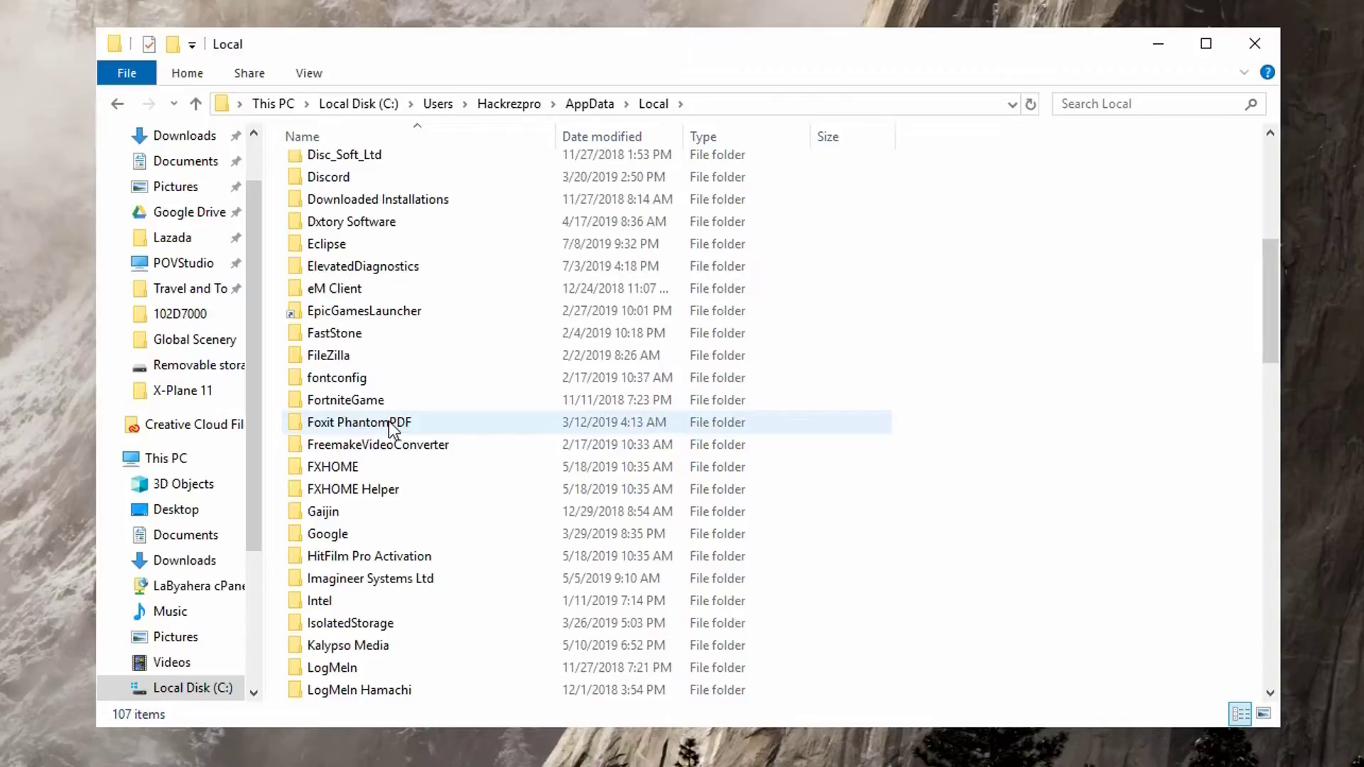
pyautogui.scroll(-4, 389, 423)
pyautogui.click(335, 473)
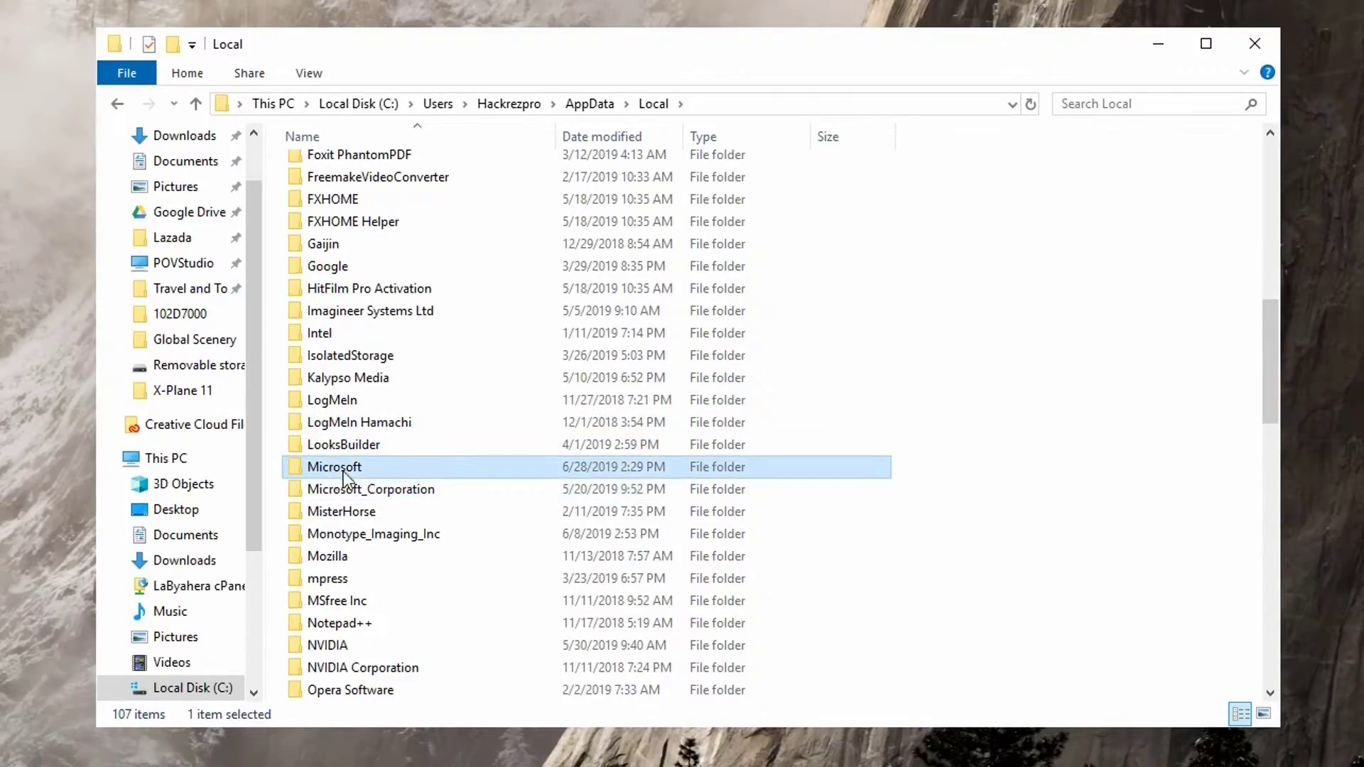
pyautogui.doubleClick(343, 471)
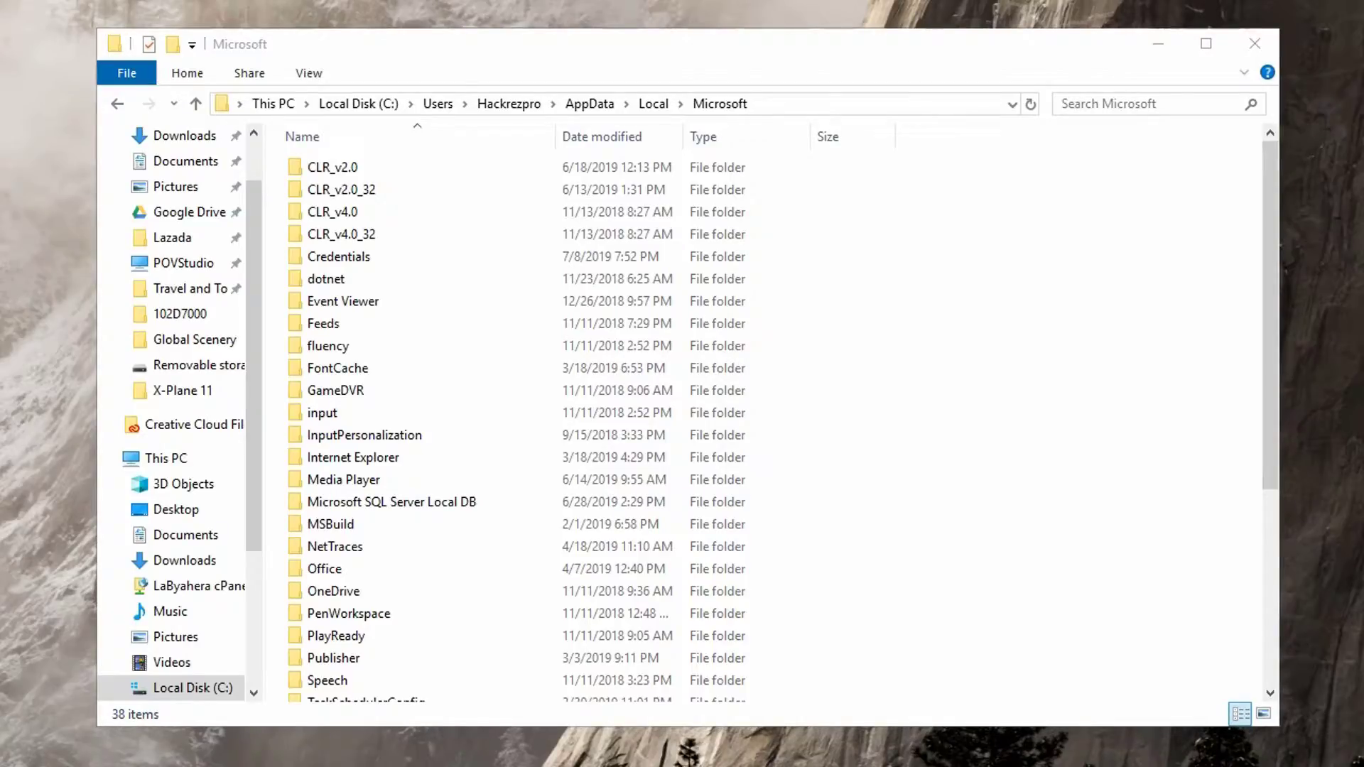
# - Open the Windows folder and then its WinX folder
pyautogui.click(922, 447)
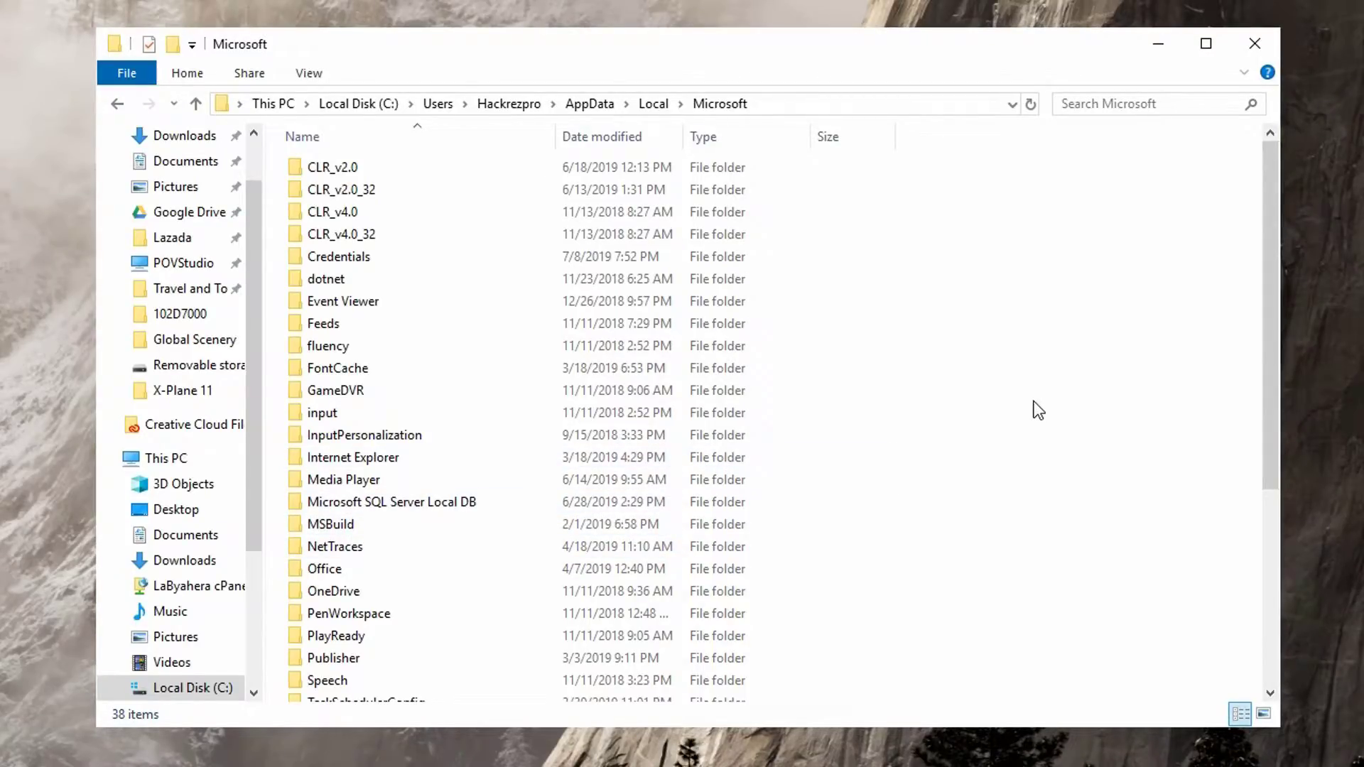
pyautogui.scroll(-4, 923, 434)
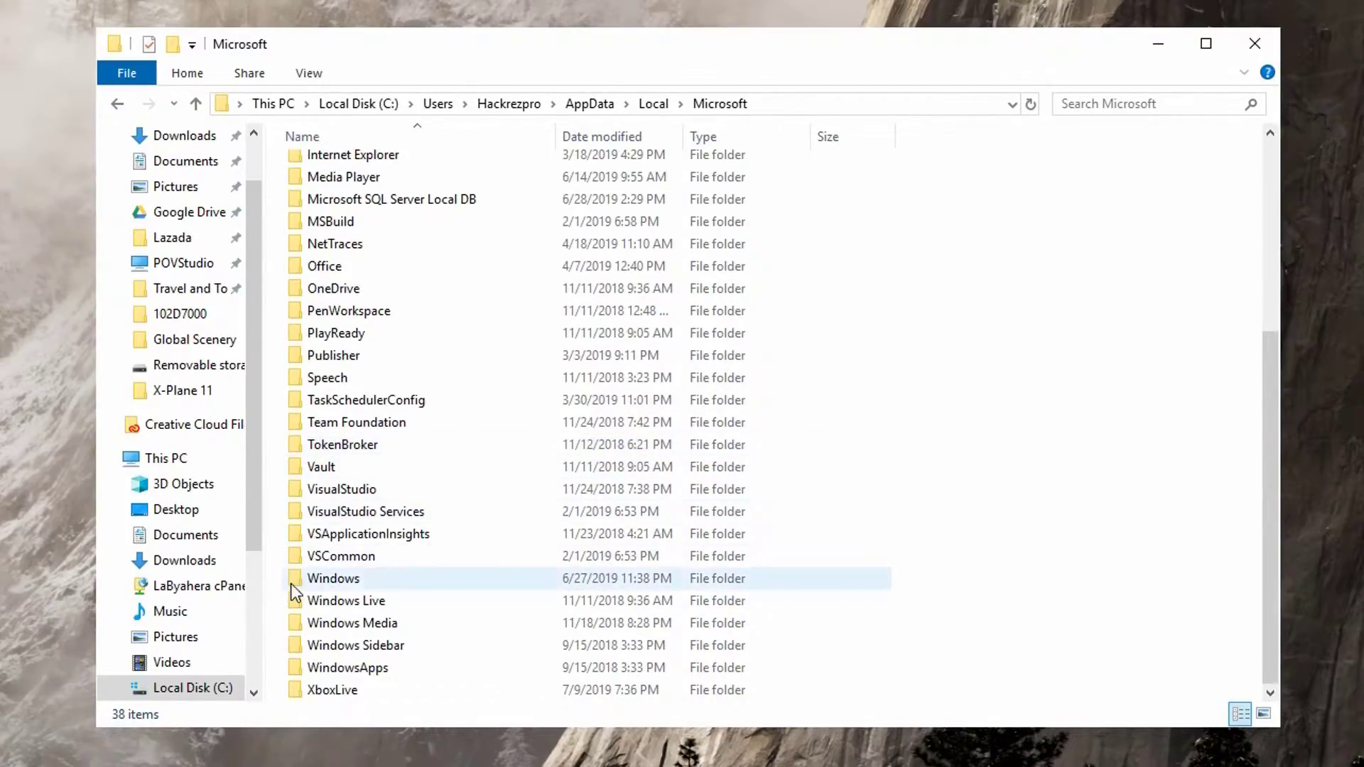
pyautogui.click(312, 578)
pyautogui.doubleClick(329, 578)
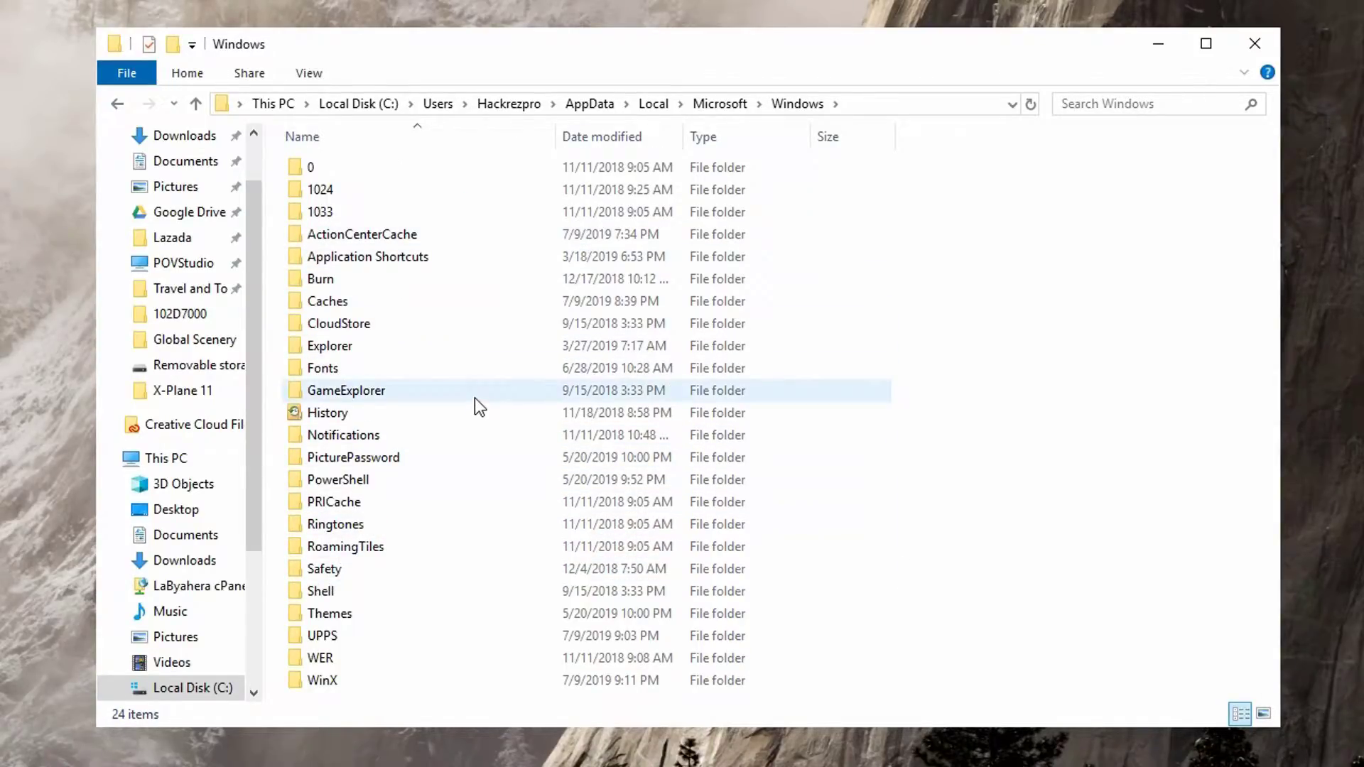
pyautogui.click(328, 682)
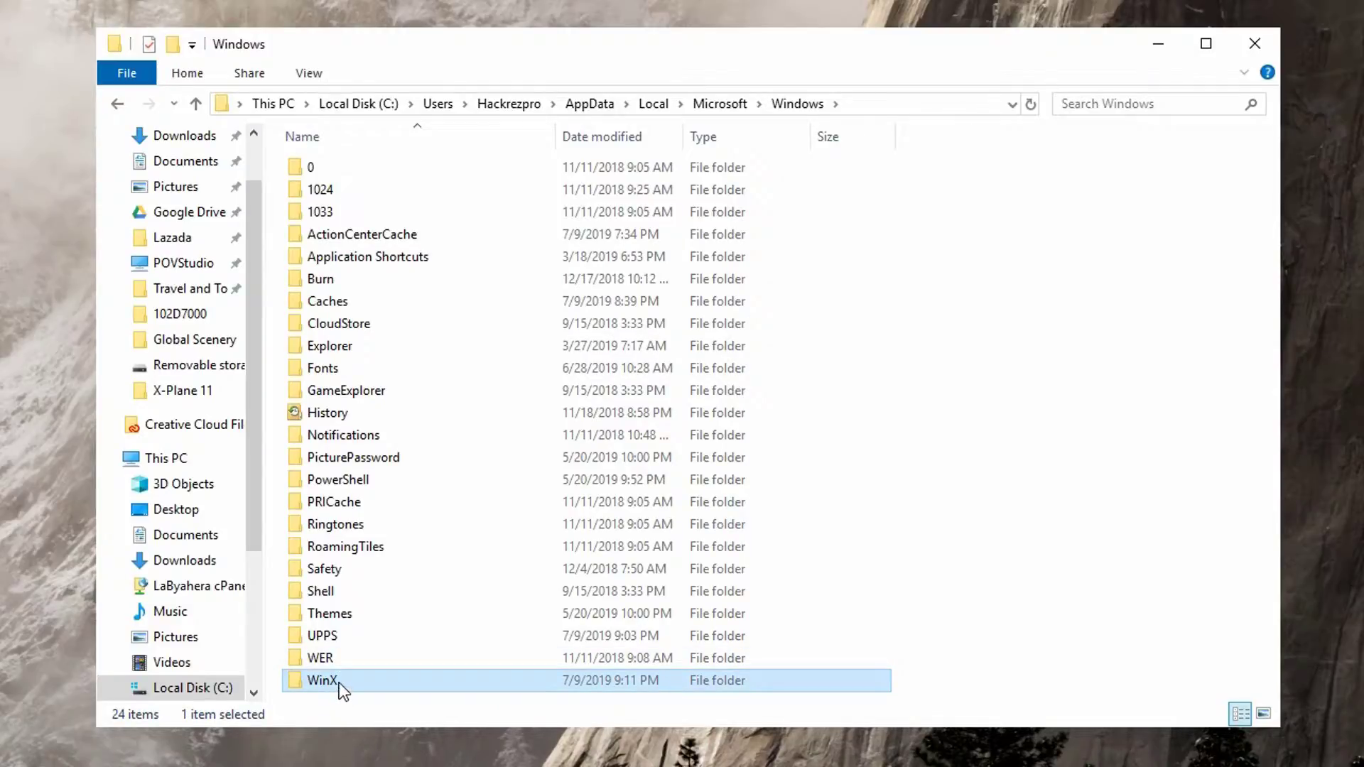
pyautogui.moveTo(344, 690)
pyautogui.doubleClick(366, 682)
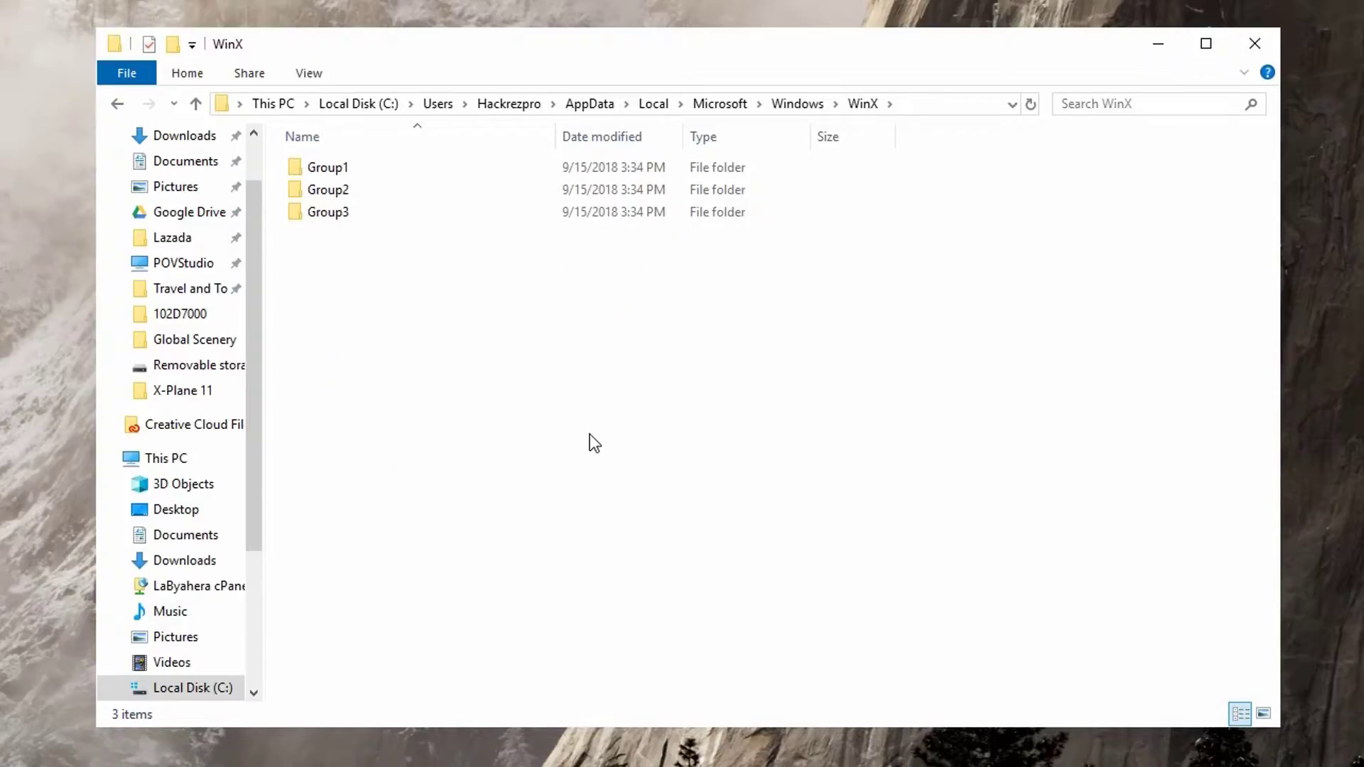
pyautogui.moveTo(583, 353); pyautogui.dragTo(275, 92)
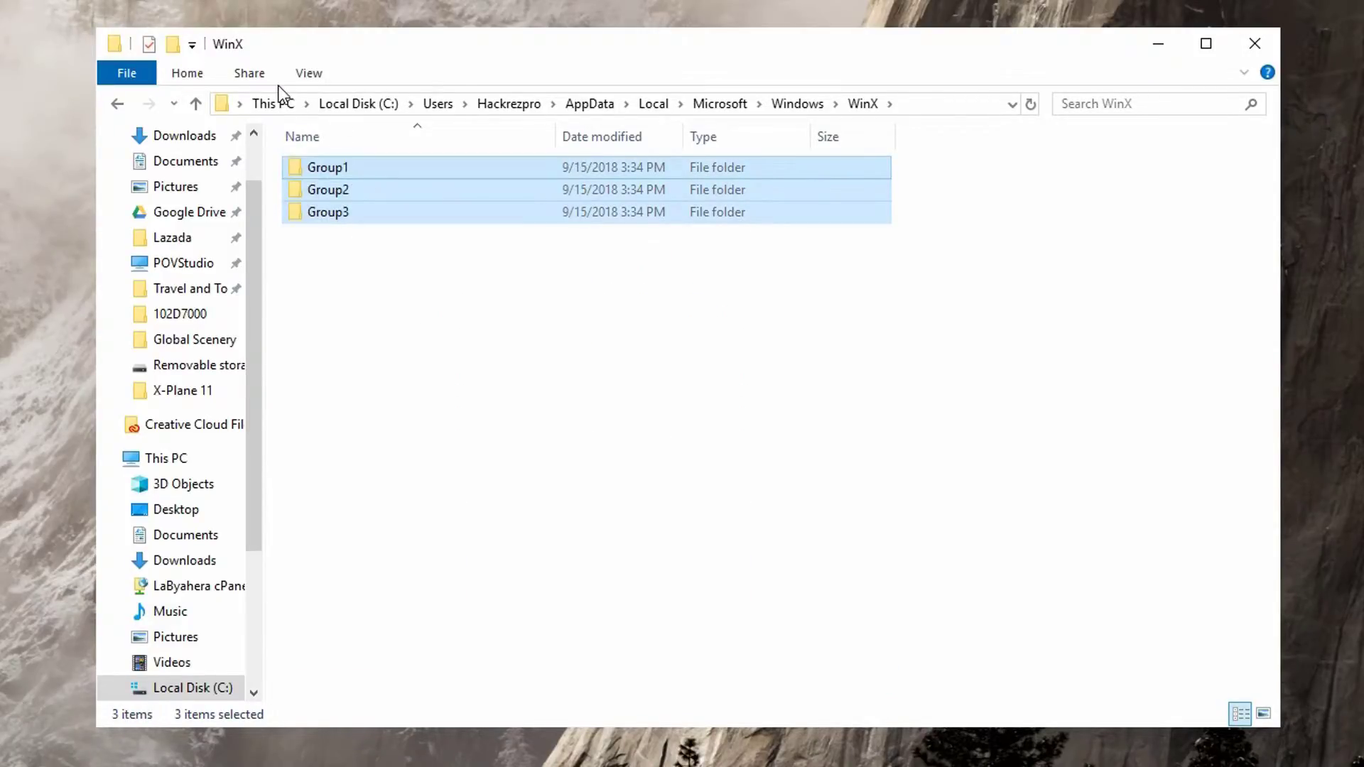
pyautogui.moveTo(543, 355); pyautogui.dragTo(381, 116)
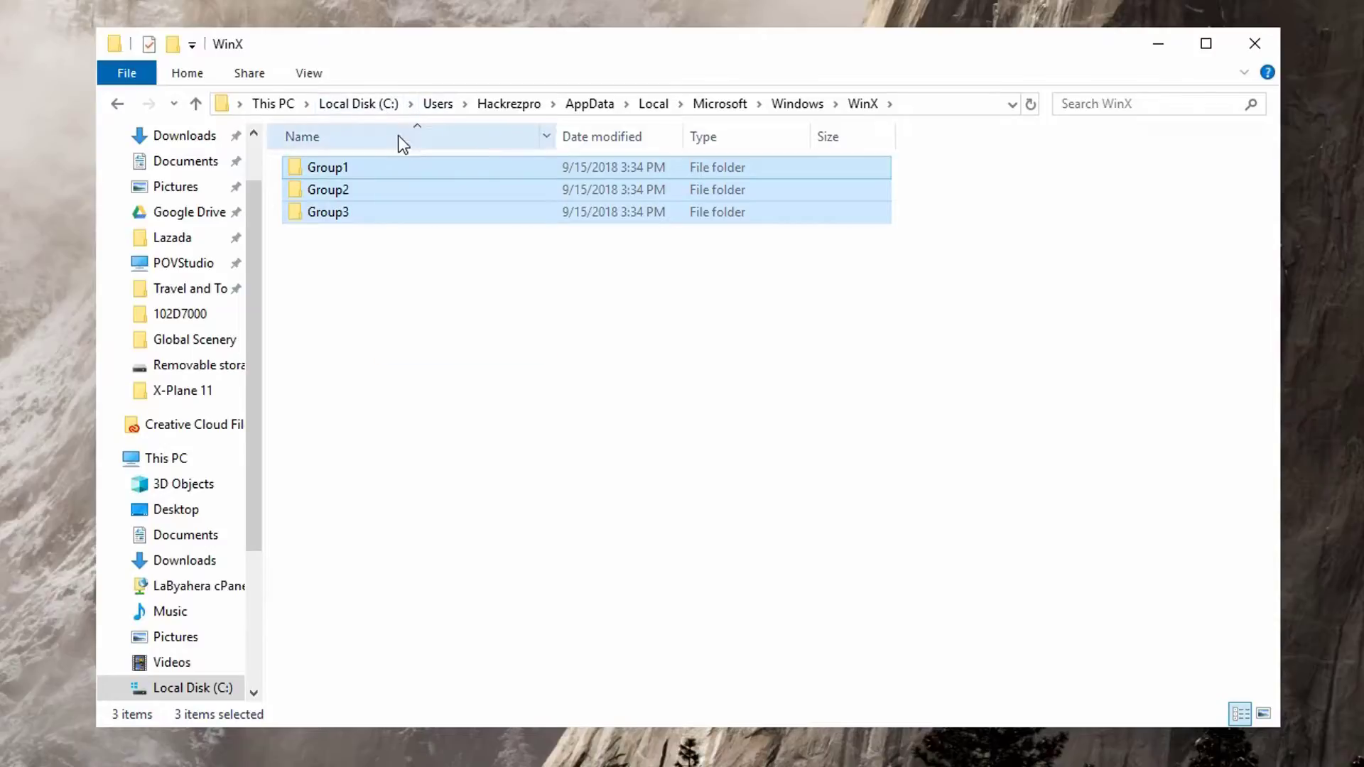
pyautogui.click(359, 172)
pyautogui.click(355, 191)
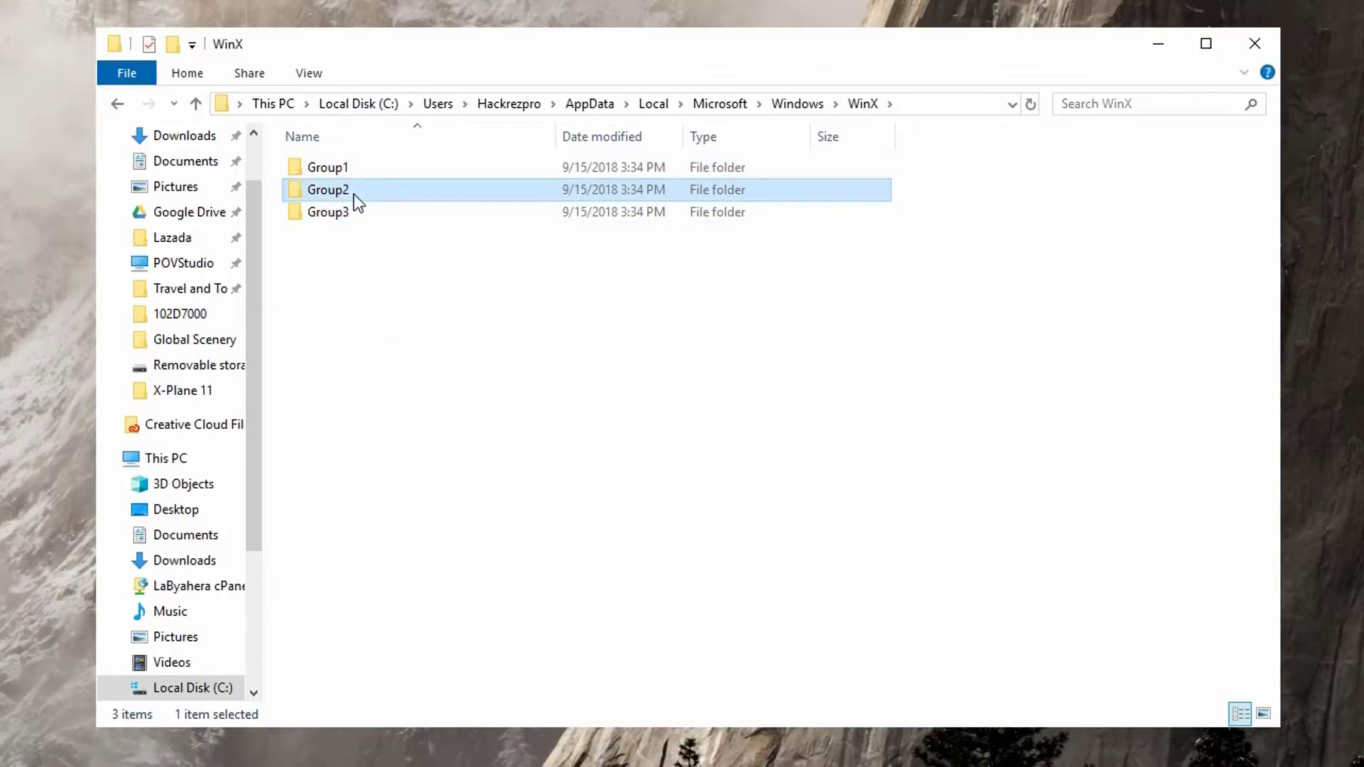
pyautogui.click(351, 169)
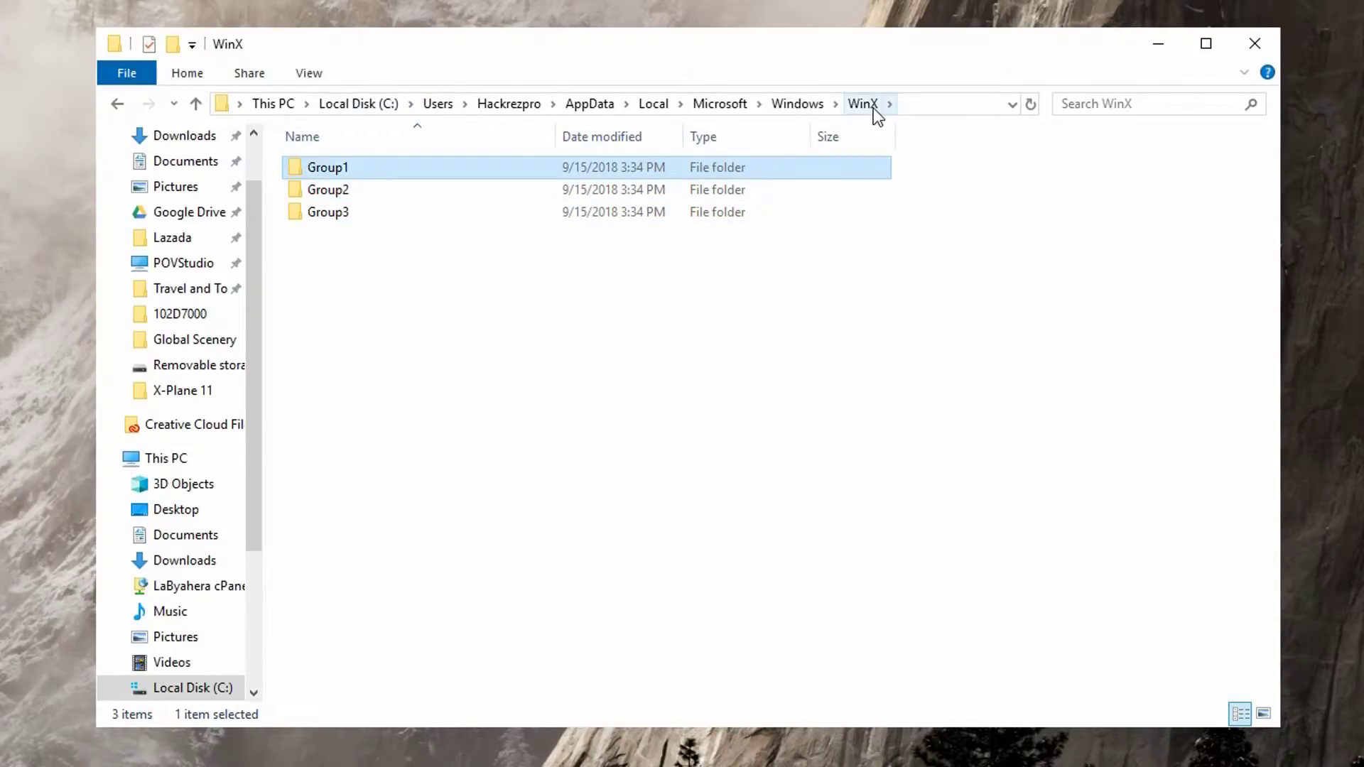
pyautogui.moveTo(351, 177)
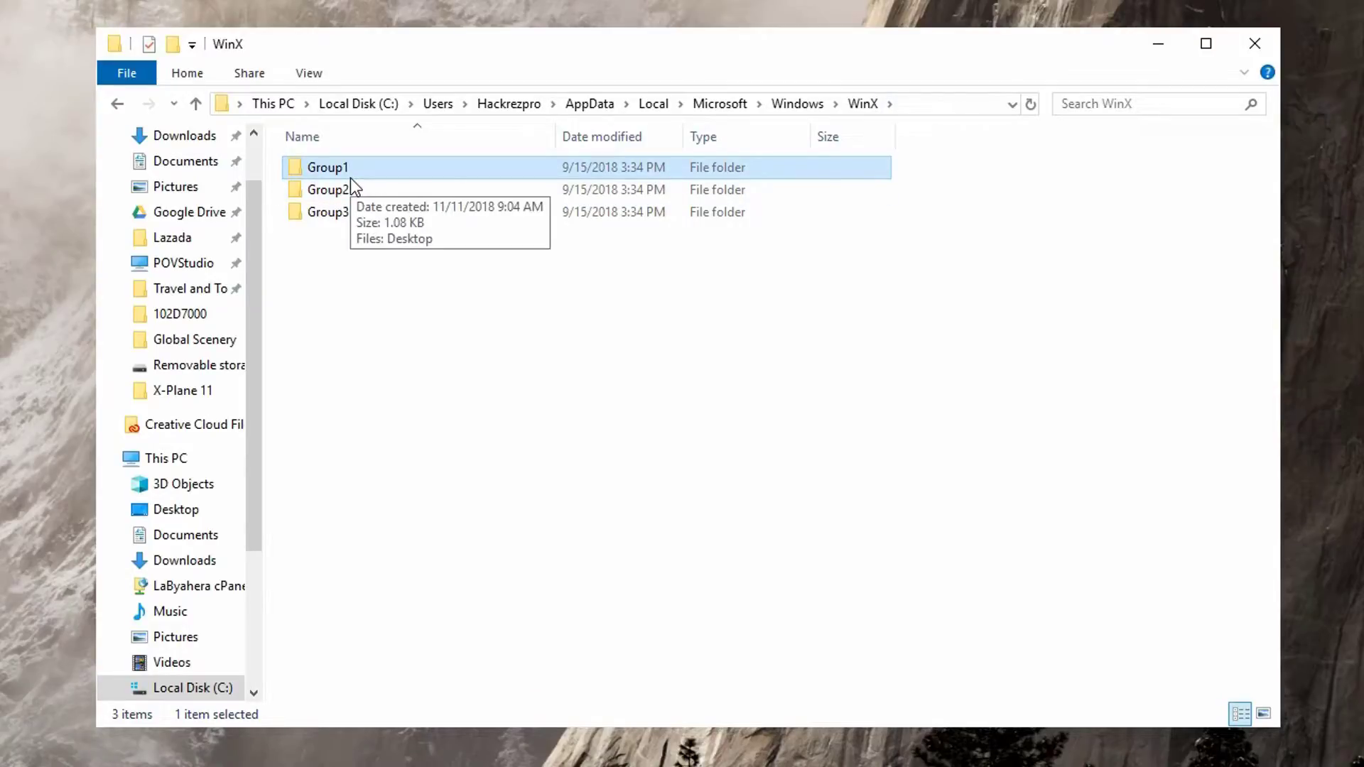
pyautogui.click(348, 195)
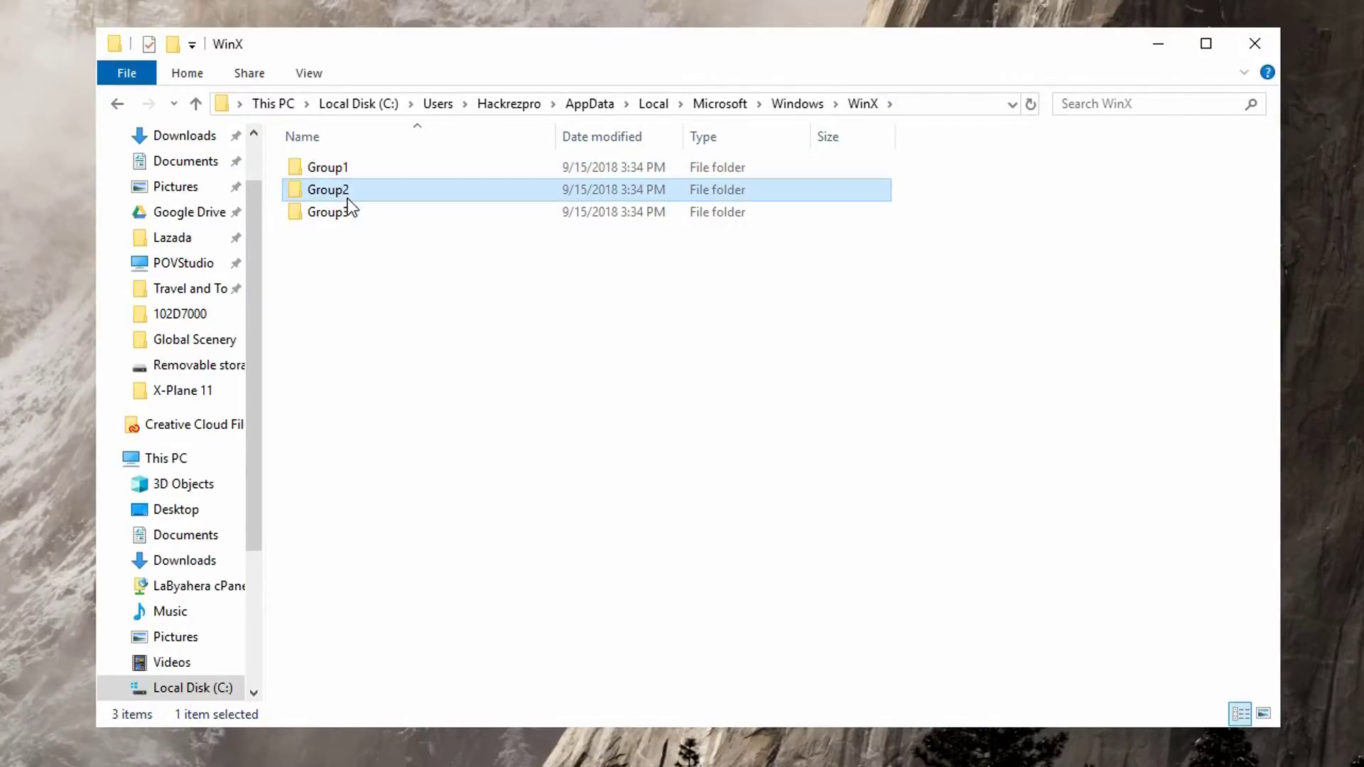
pyautogui.click(348, 216)
pyautogui.click(427, 308)
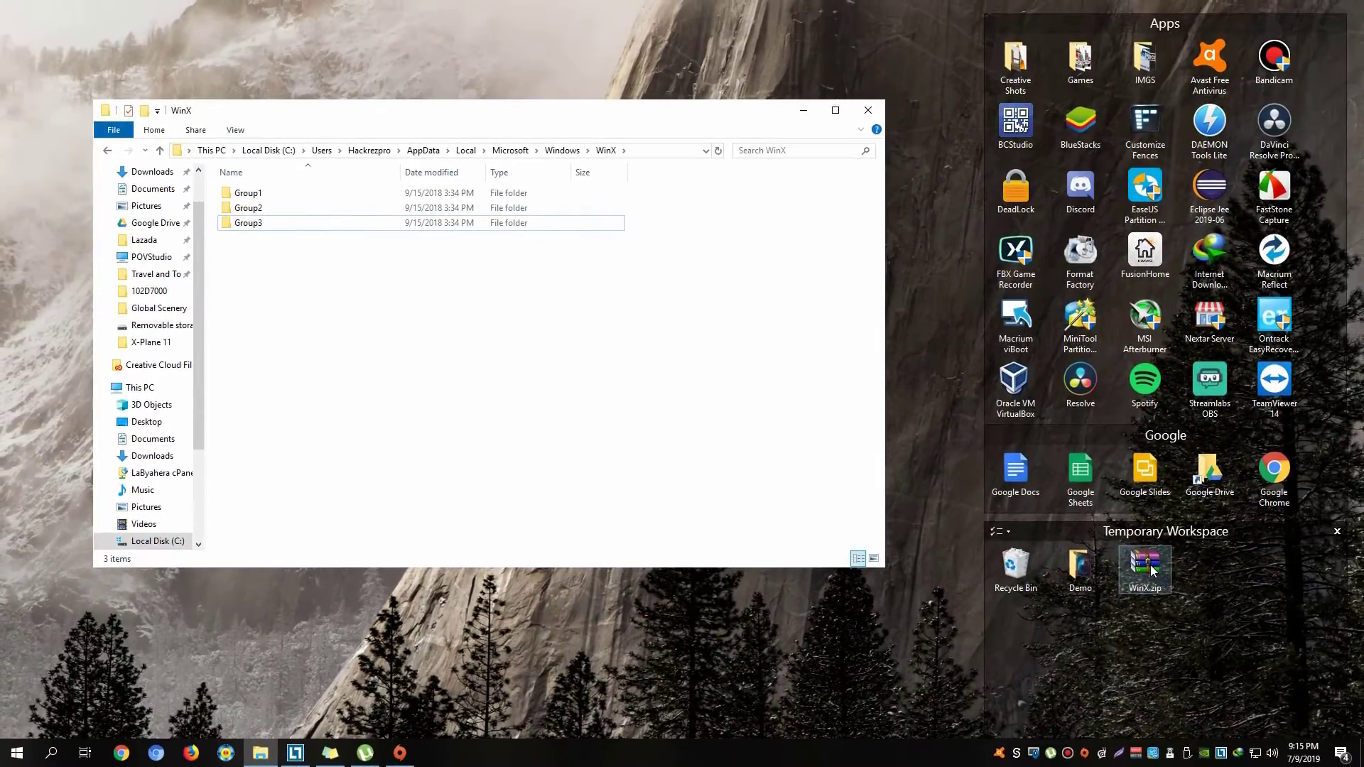
pyautogui.click(1152, 570)
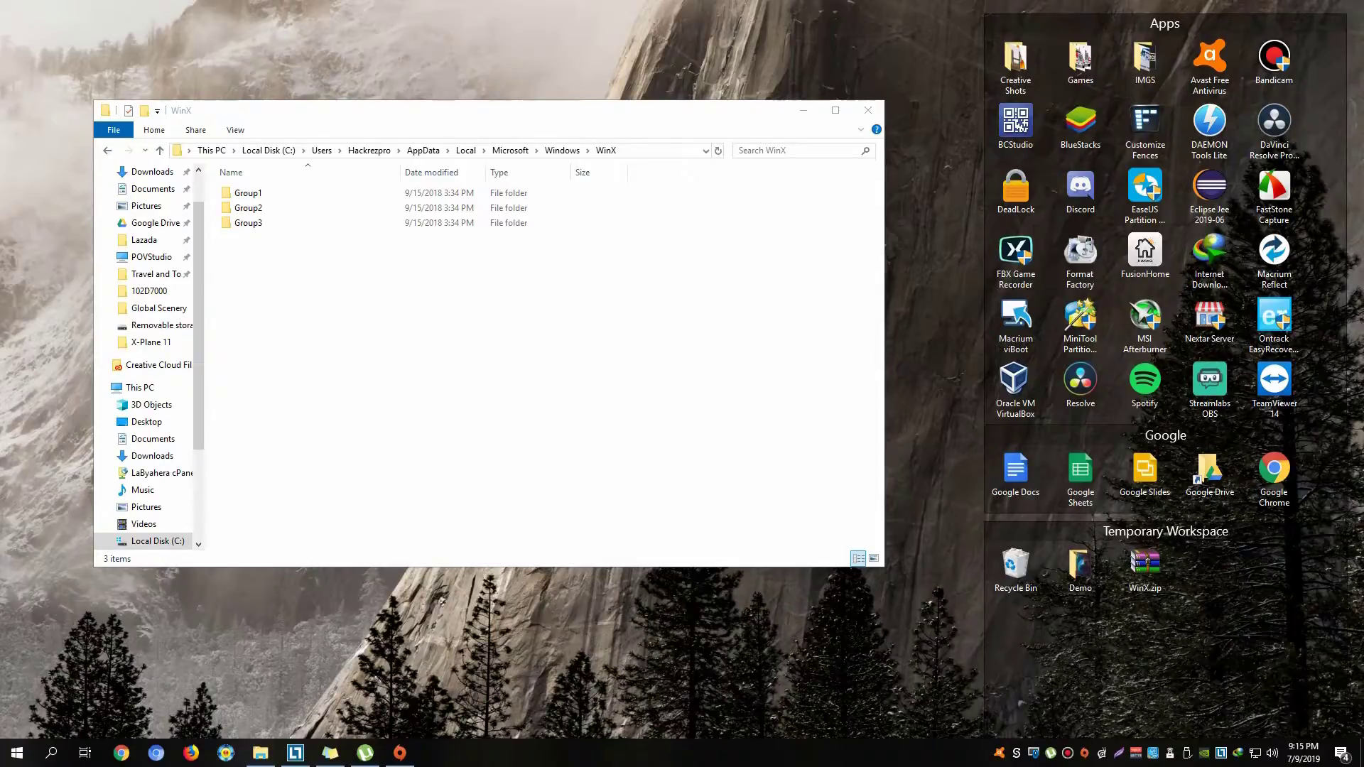
# - Open WinX.zip in WinRAR and select its Group1, Group2 and Group3 folders
pyautogui.moveTo(1145, 565)
pyautogui.mouseDown()
pyautogui.moveTo(739, 632)
pyautogui.moveTo(1144, 584)
pyautogui.mouseUp()
pyautogui.doubleClick(1144, 584)
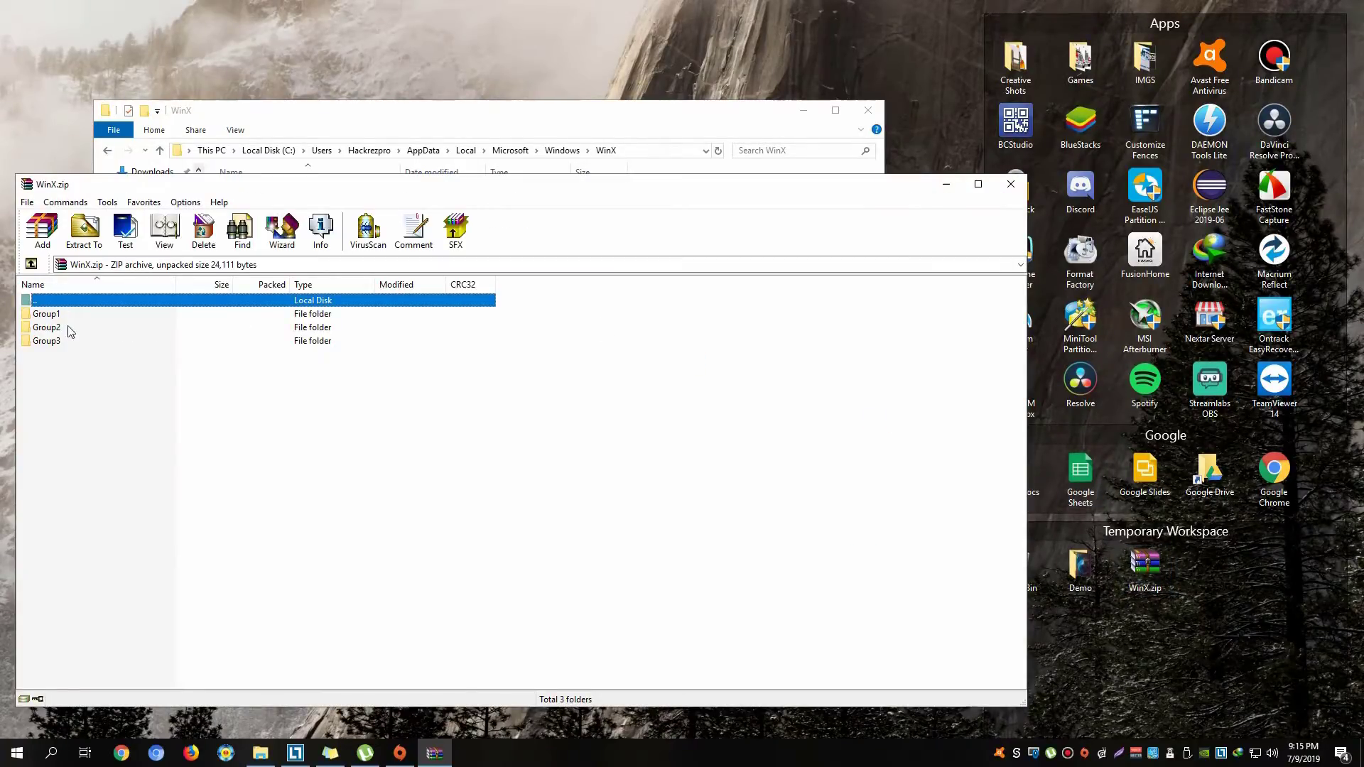
pyautogui.moveTo(47, 364); pyautogui.dragTo(41, 320)
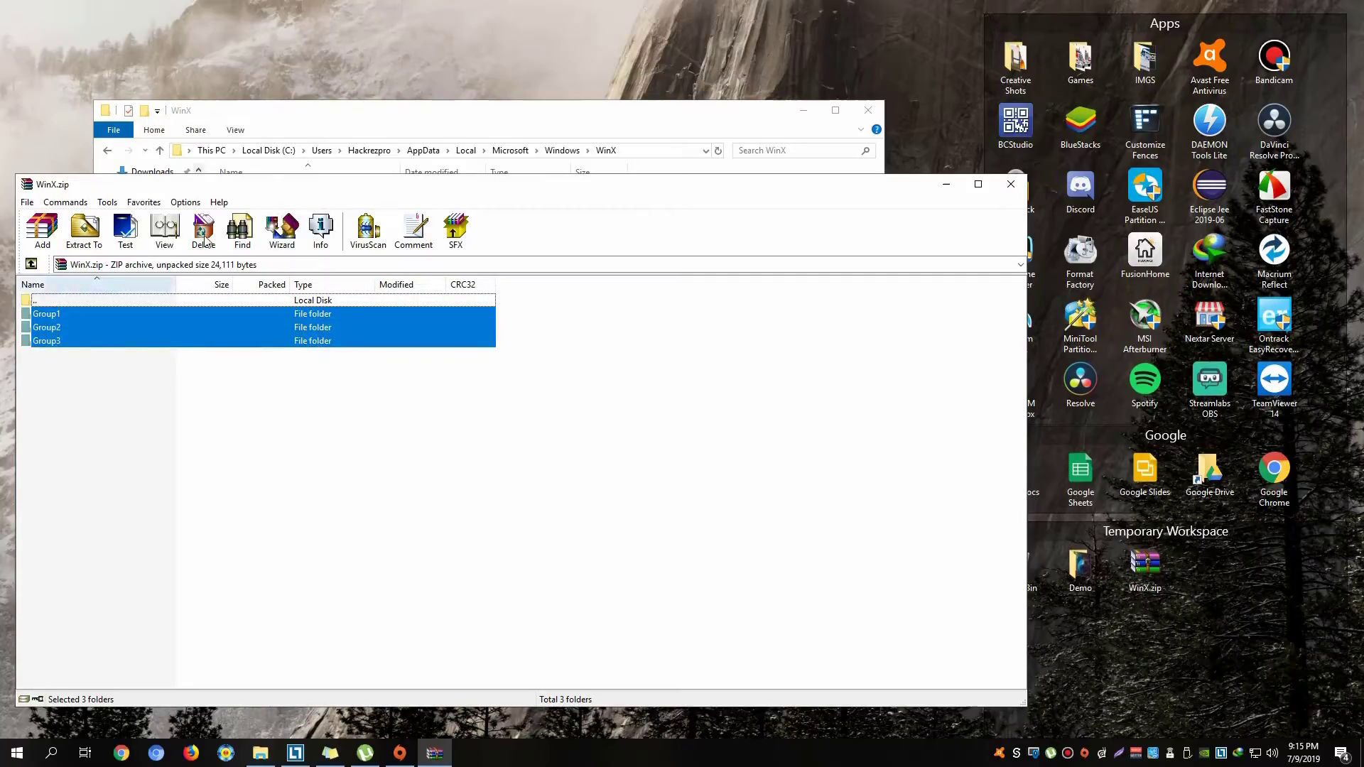
# - Drag the three Group folders from the archive into the WinX folder window
pyautogui.click(368, 119)
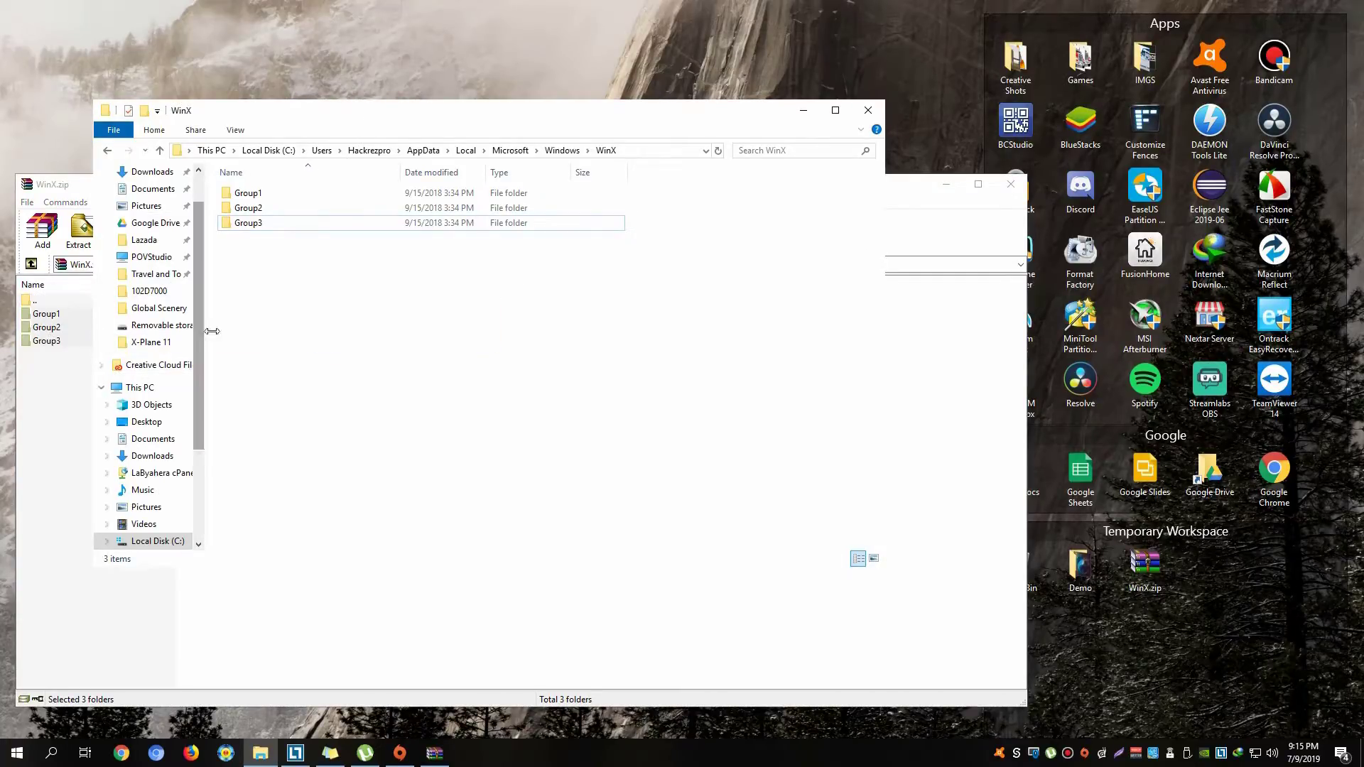
pyautogui.click(57, 380)
pyautogui.moveTo(57, 378); pyautogui.dragTo(41, 322)
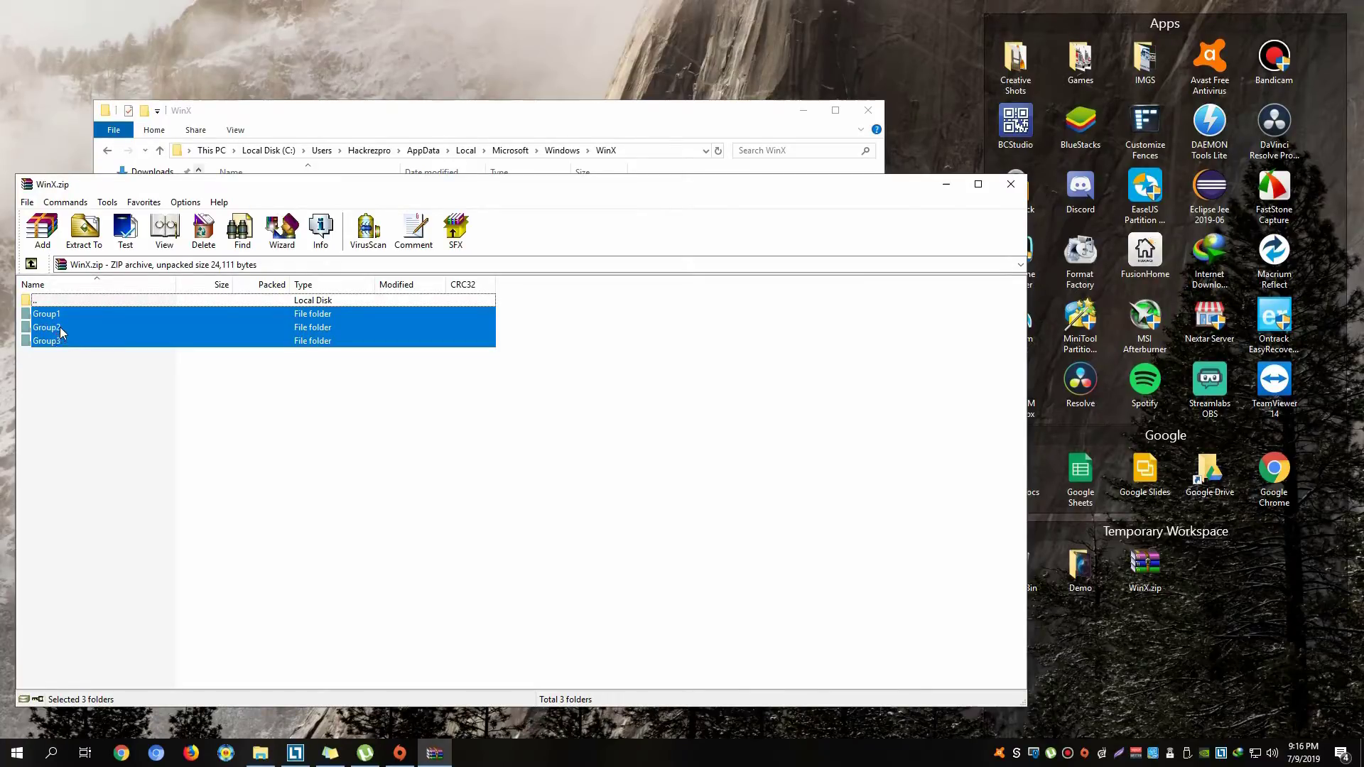
pyautogui.click(606, 132)
pyautogui.moveTo(44, 338); pyautogui.dragTo(596, 293)
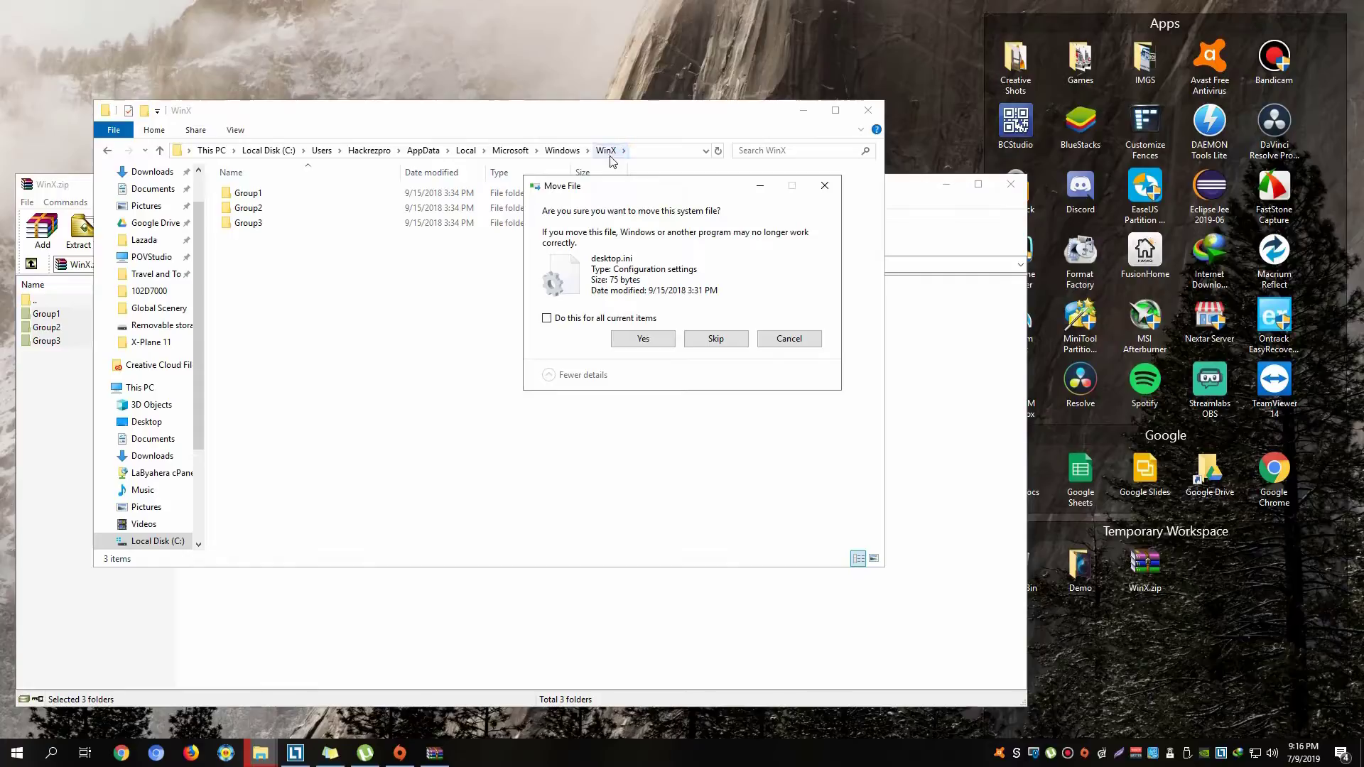
# - Approve moving all system files, replace WinX's Group folders, and close the WinX window
pyautogui.click(561, 323)
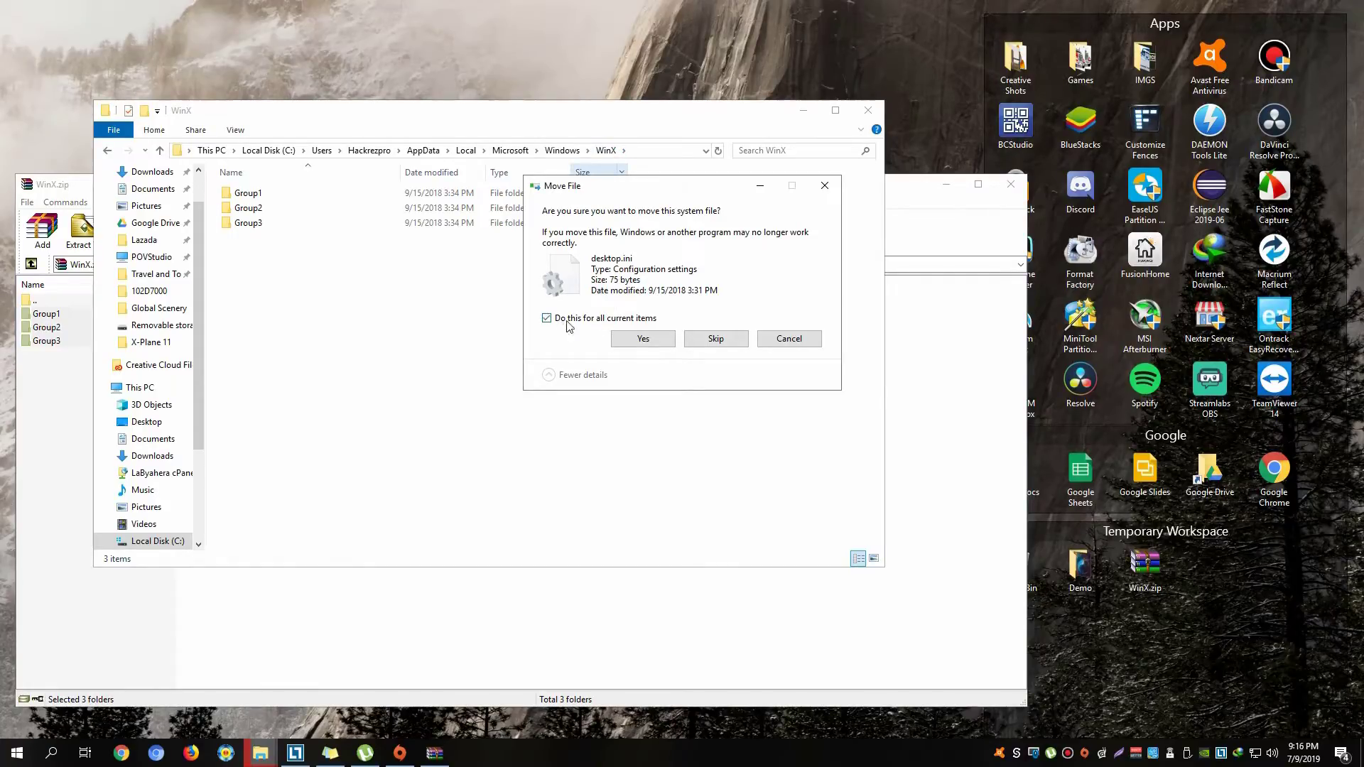
pyautogui.click(641, 339)
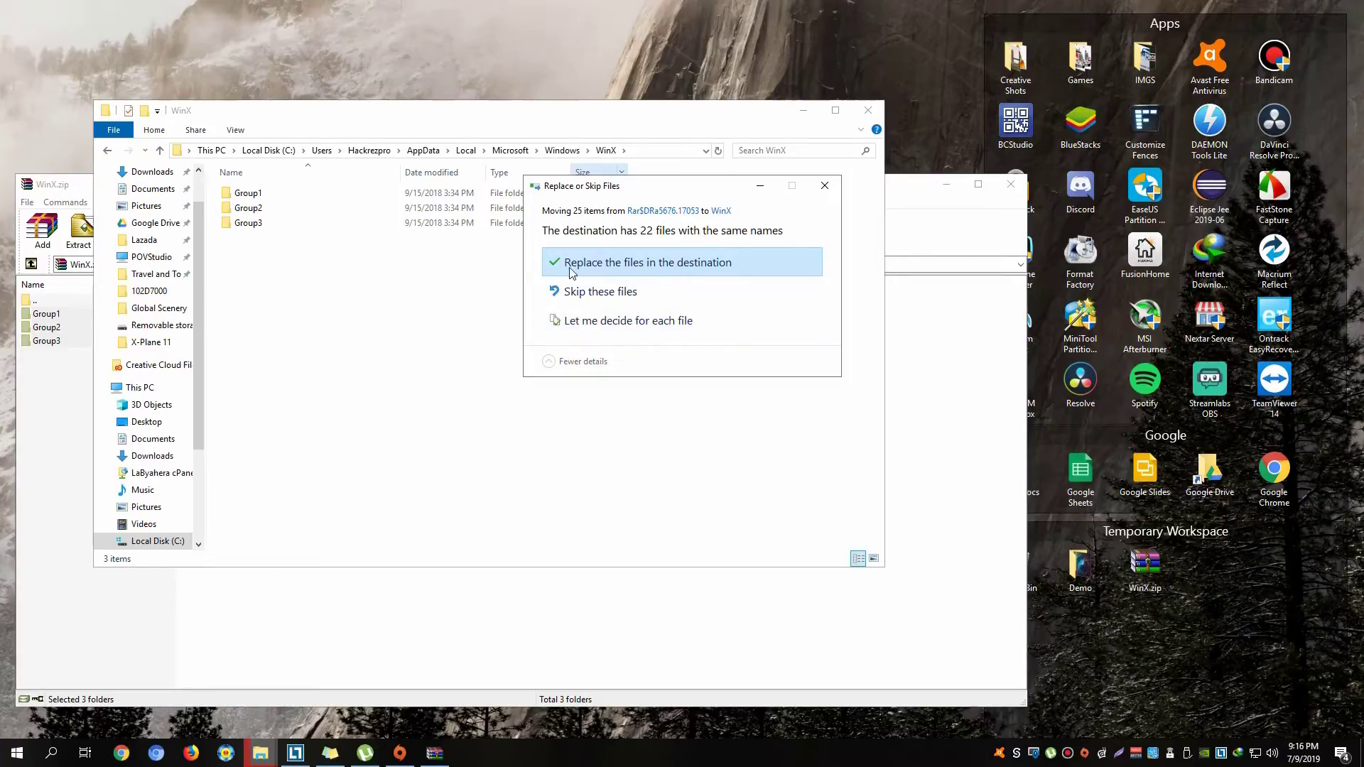
pyautogui.click(616, 270)
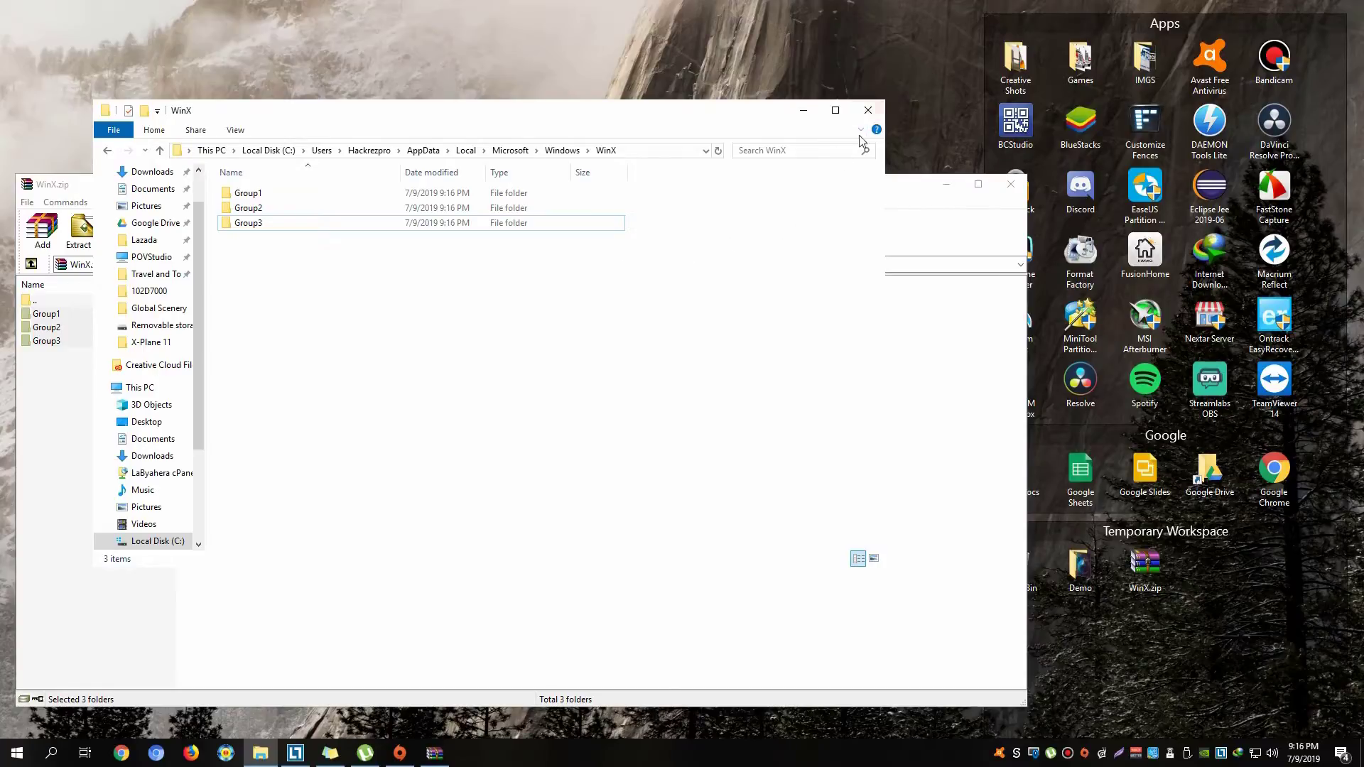
pyautogui.click(868, 110)
# - Close the WinRAR archive and open Task Manager from the taskbar menu
pyautogui.click(1010, 184)
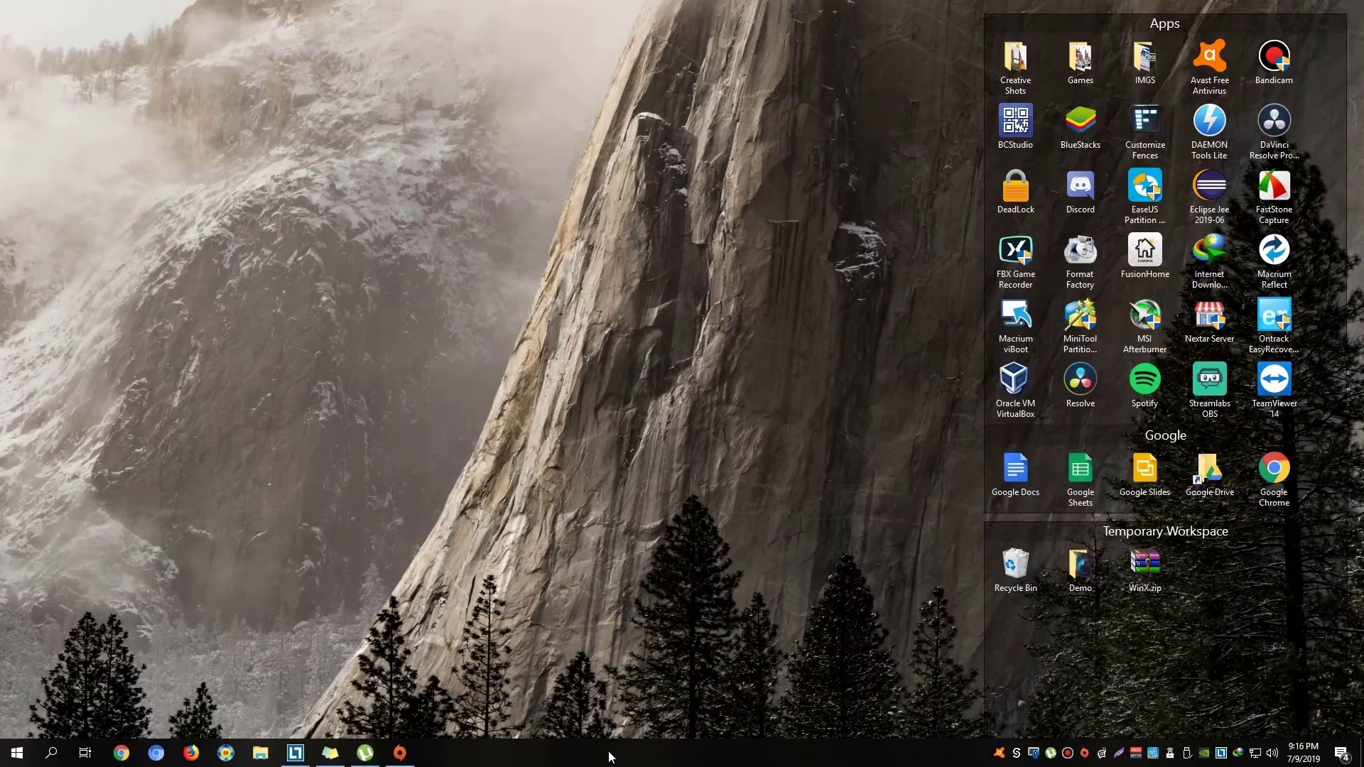
pyautogui.rightClick(581, 760)
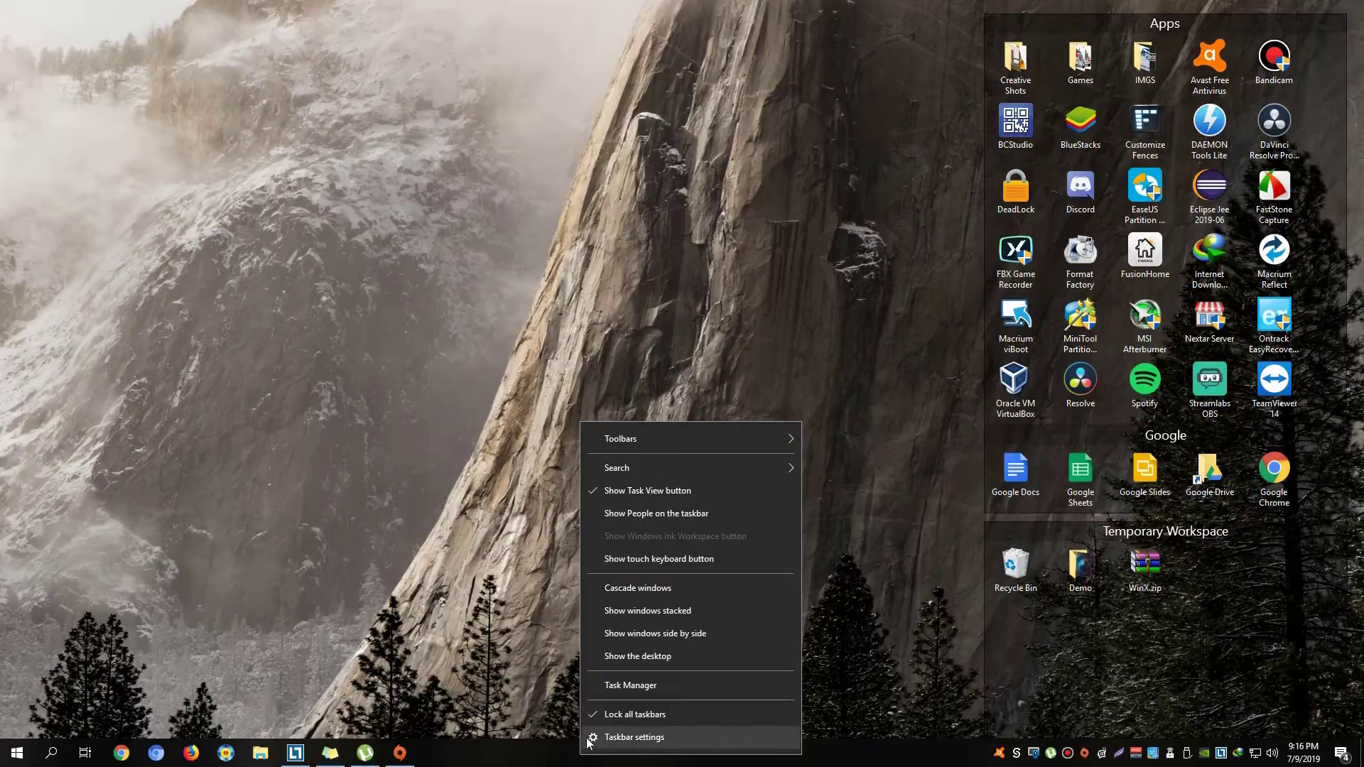
pyautogui.click(603, 689)
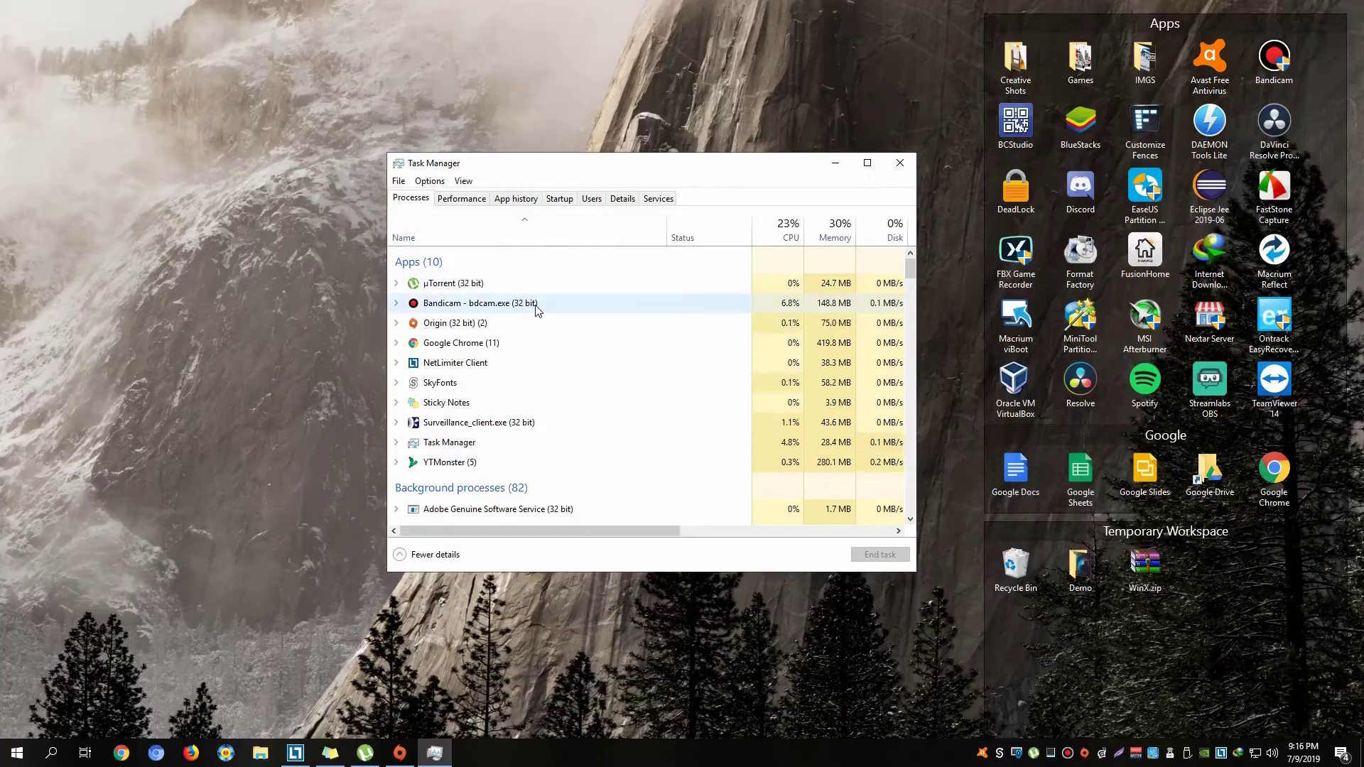
pyautogui.moveTo(911, 269); pyautogui.dragTo(875, 516)
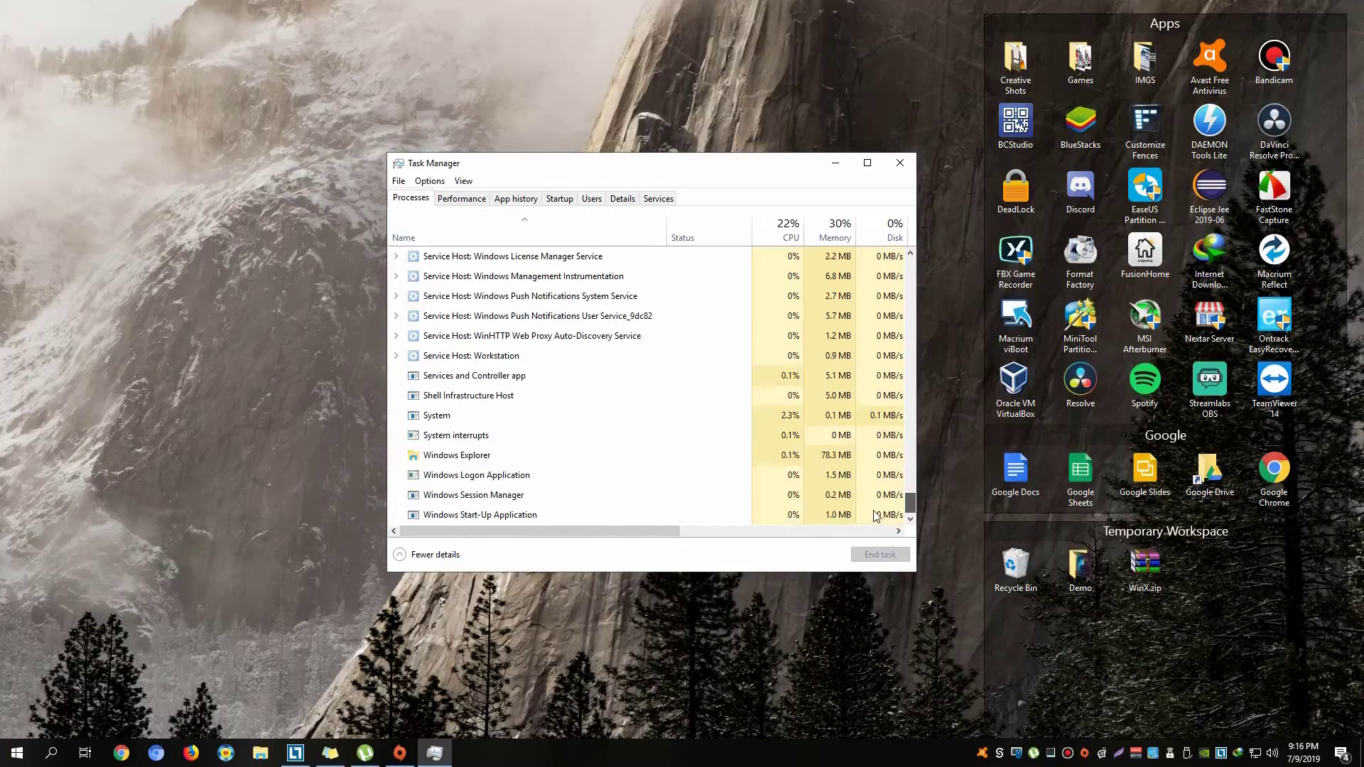
# - Select the Windows Explorer process in Task Manager and restart it
pyautogui.click(493, 460)
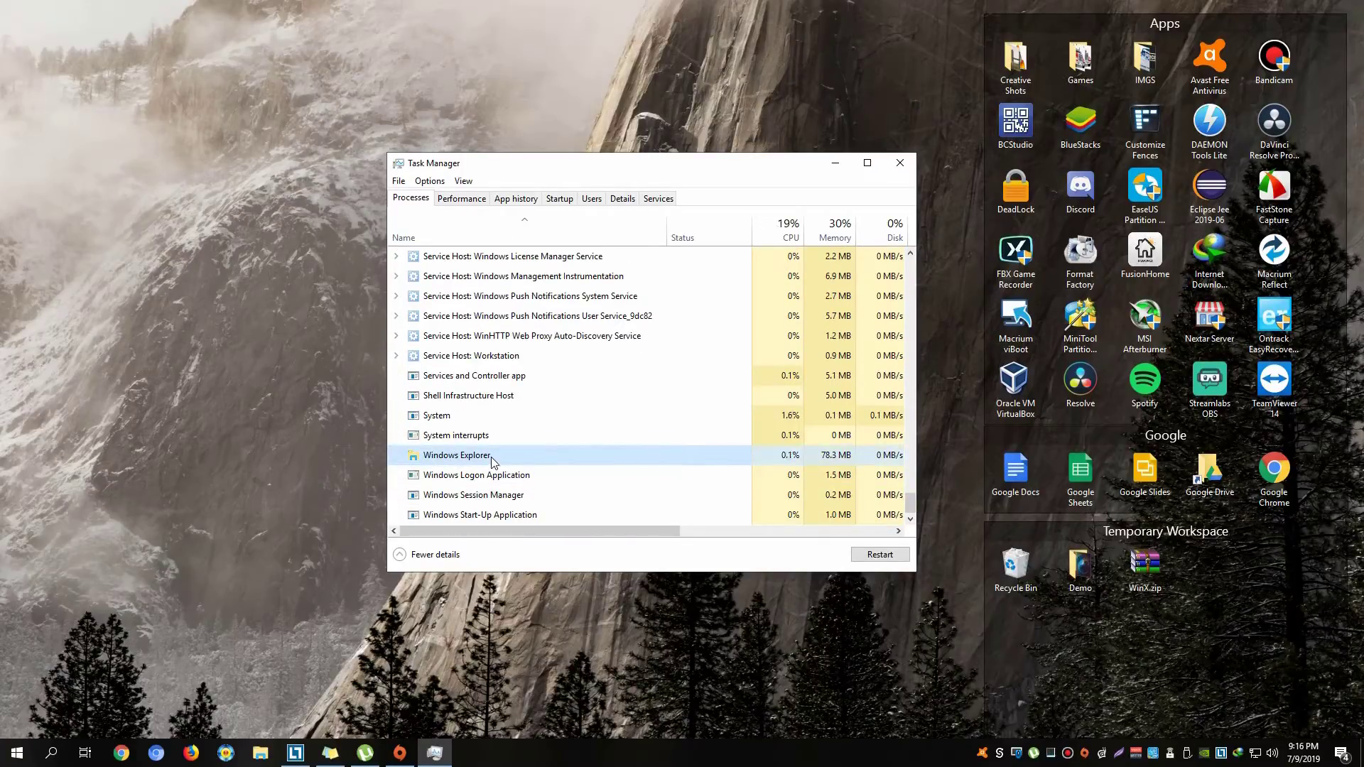
pyautogui.click(458, 240)
pyautogui.click(458, 240)
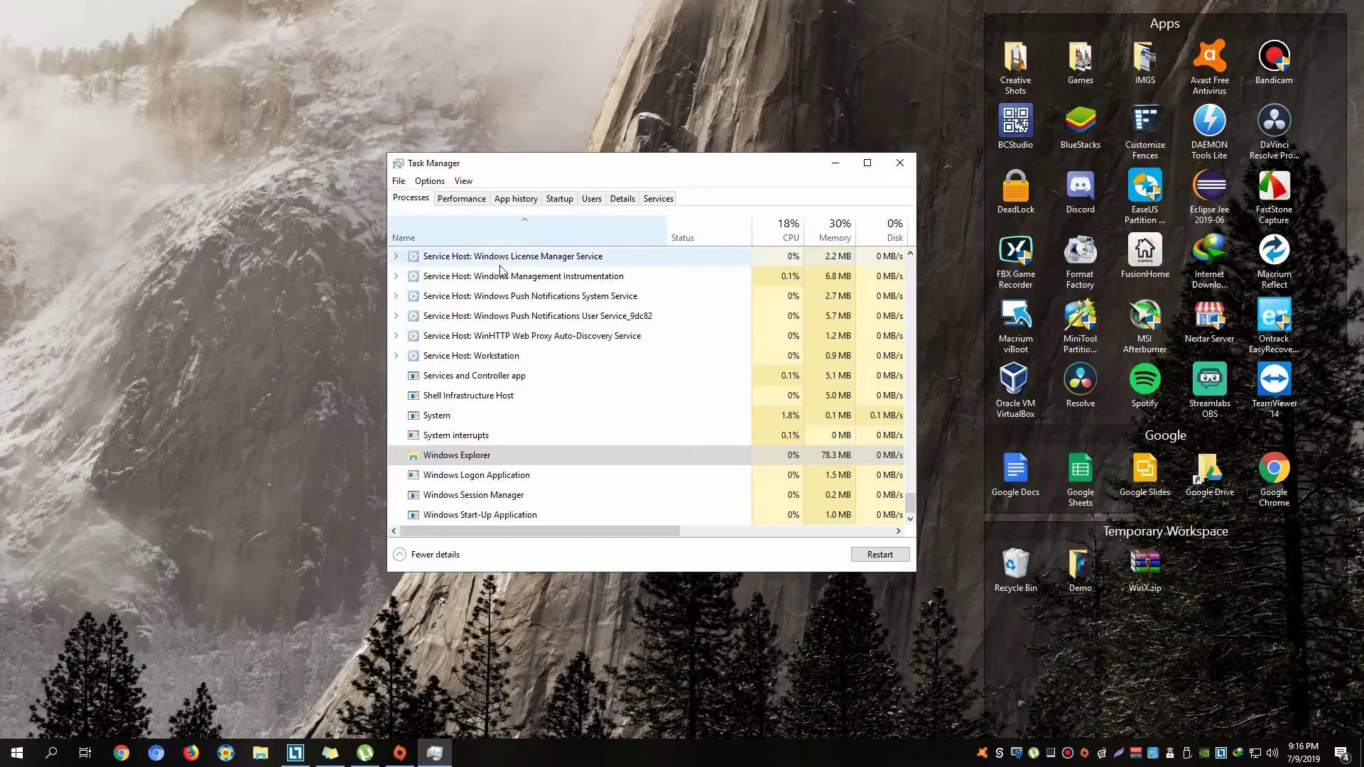
pyautogui.click(476, 461)
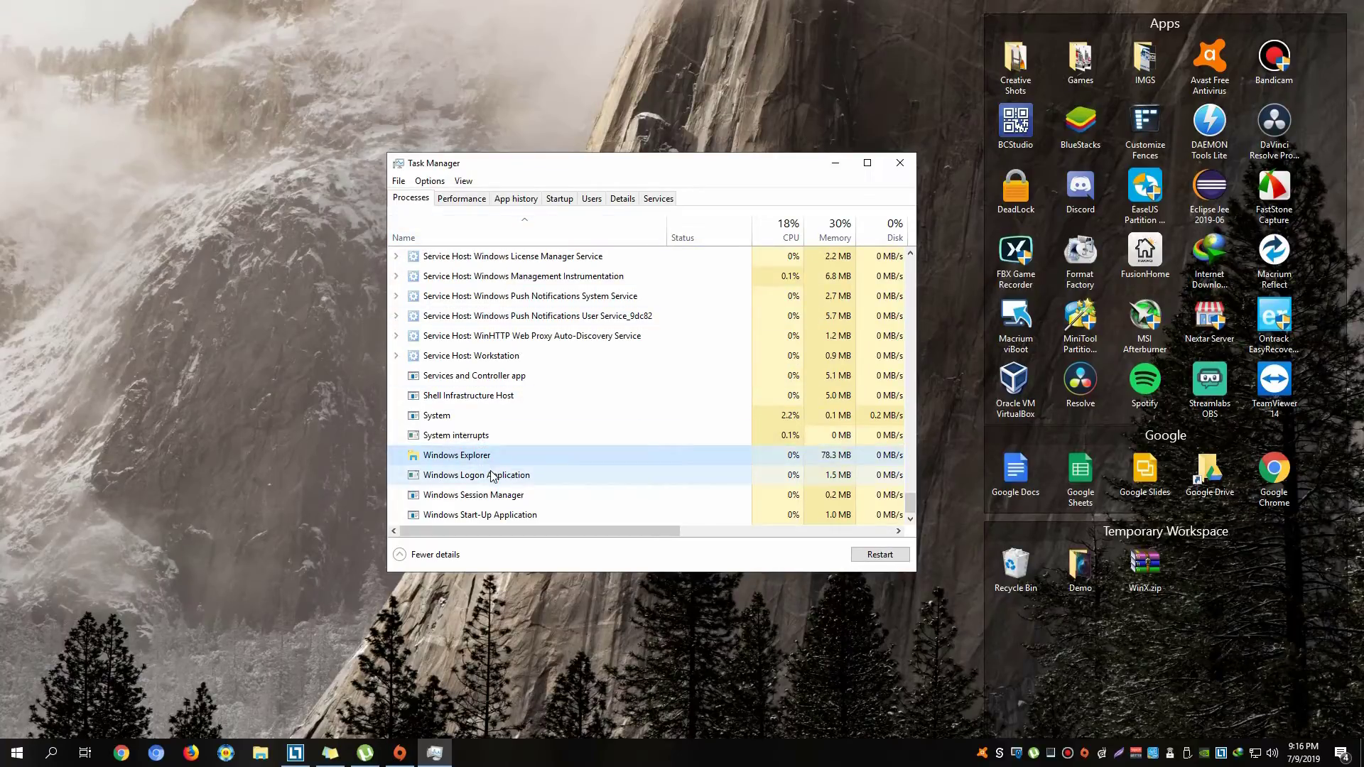
pyautogui.click(484, 480)
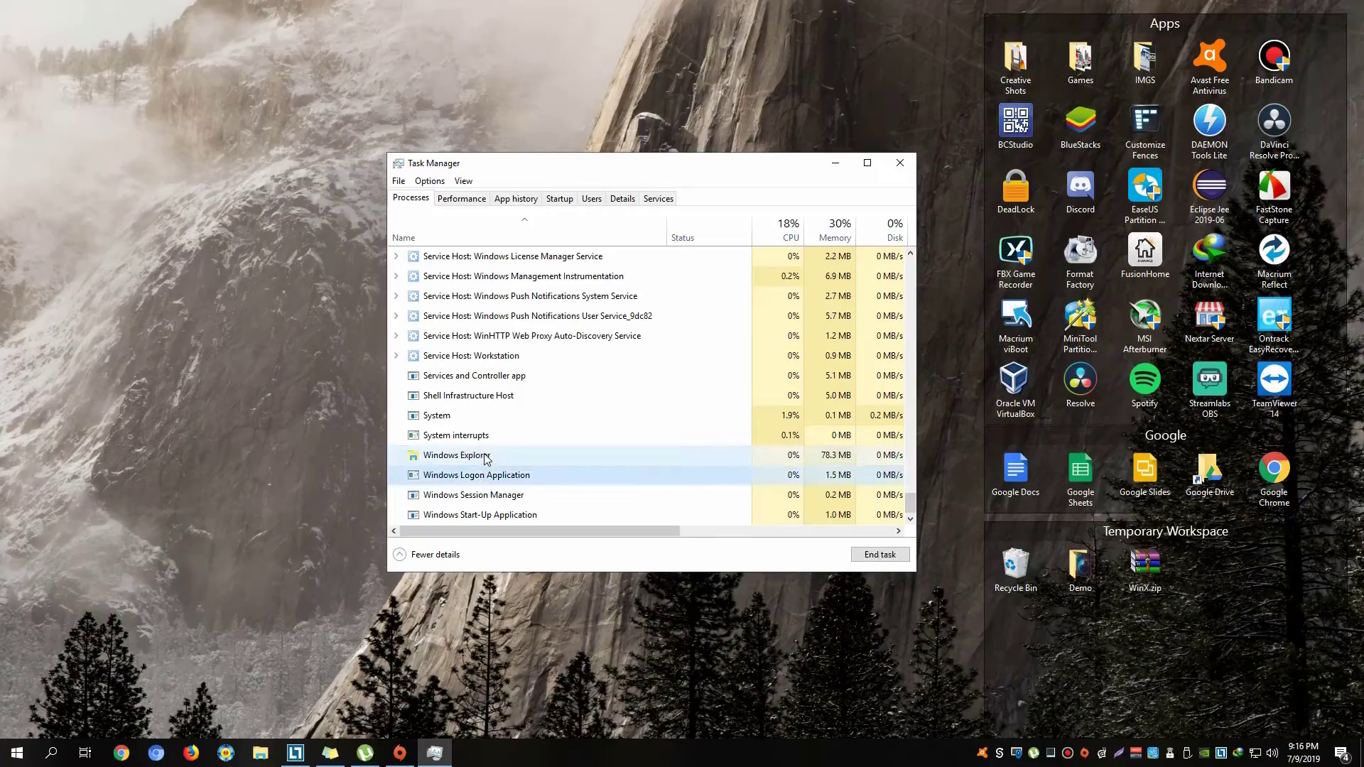
pyautogui.click(484, 457)
pyautogui.press('Up')
pyautogui.click(465, 463)
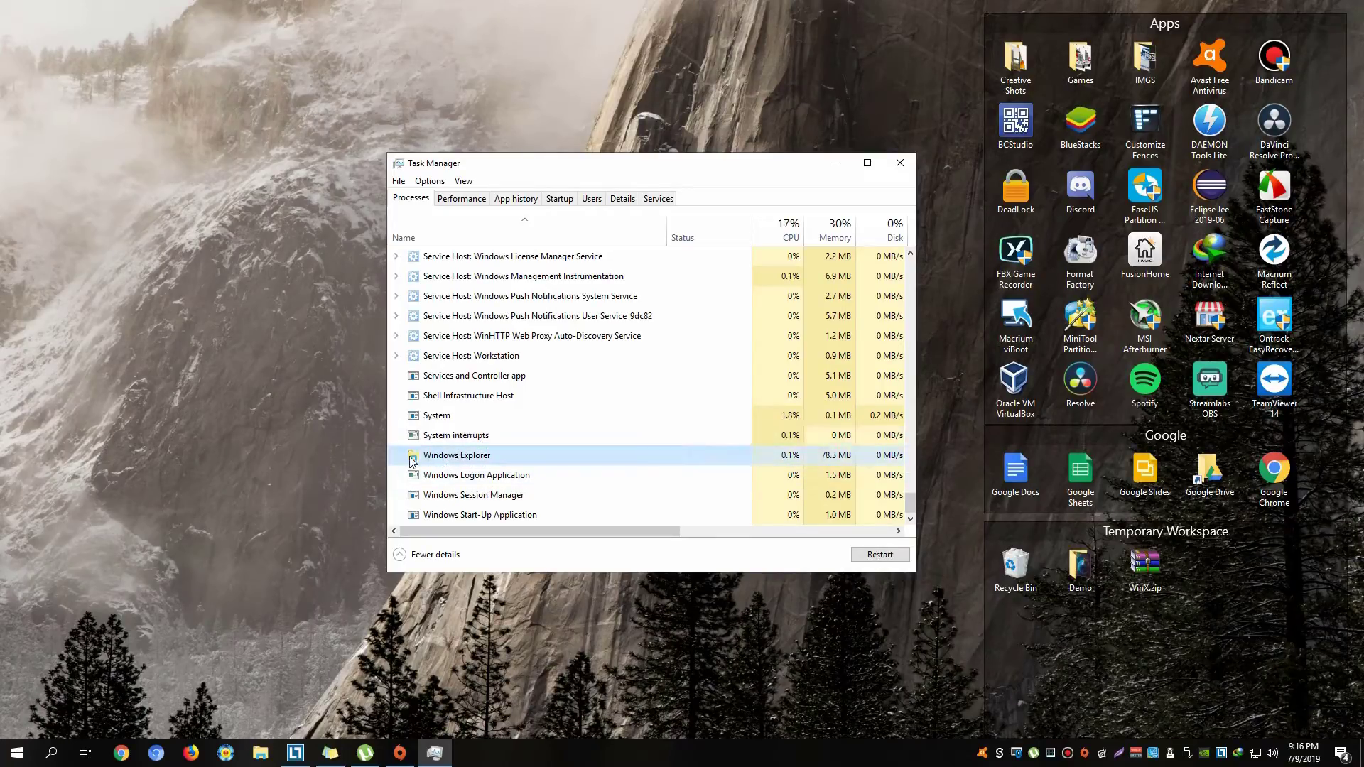
pyautogui.click(878, 554)
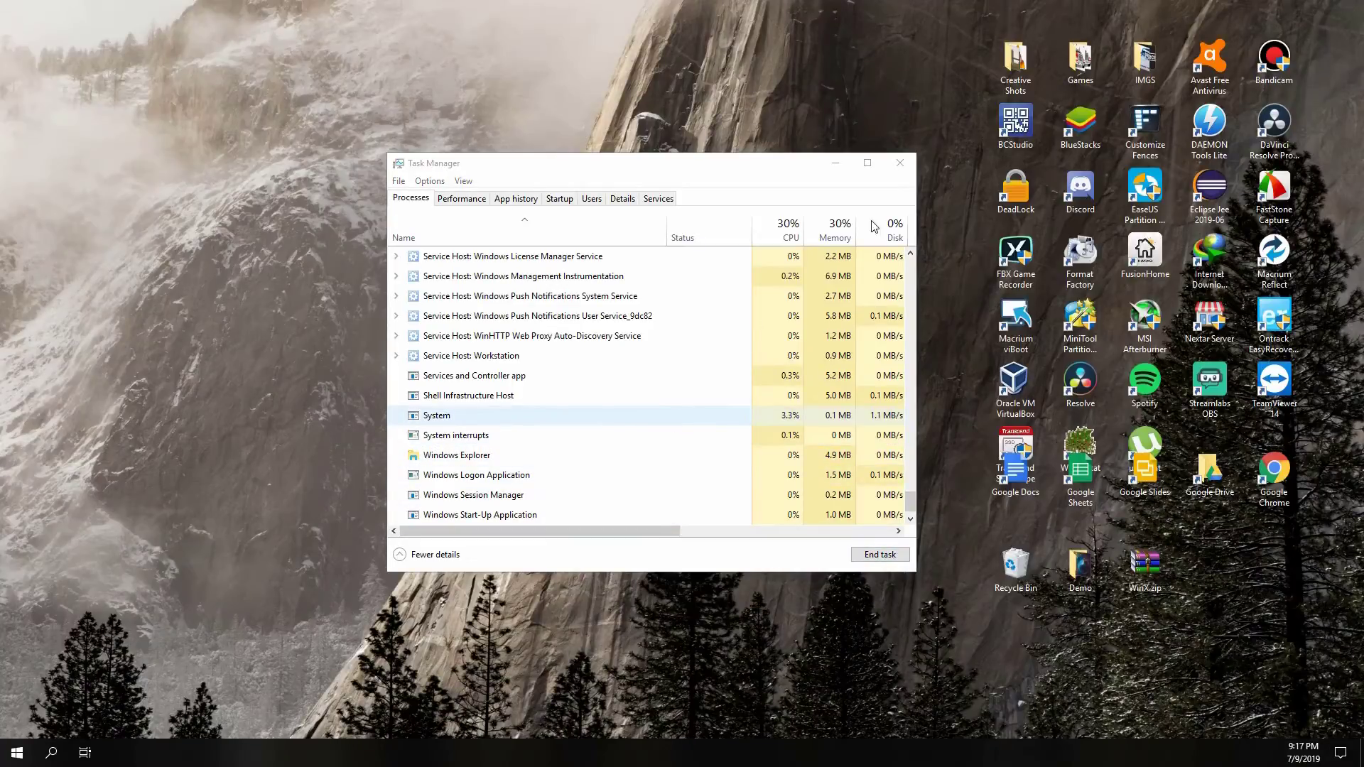
# - Close Task Manager and verify the Start button's Win+X menu now opens, then dismiss it
pyautogui.click(899, 163)
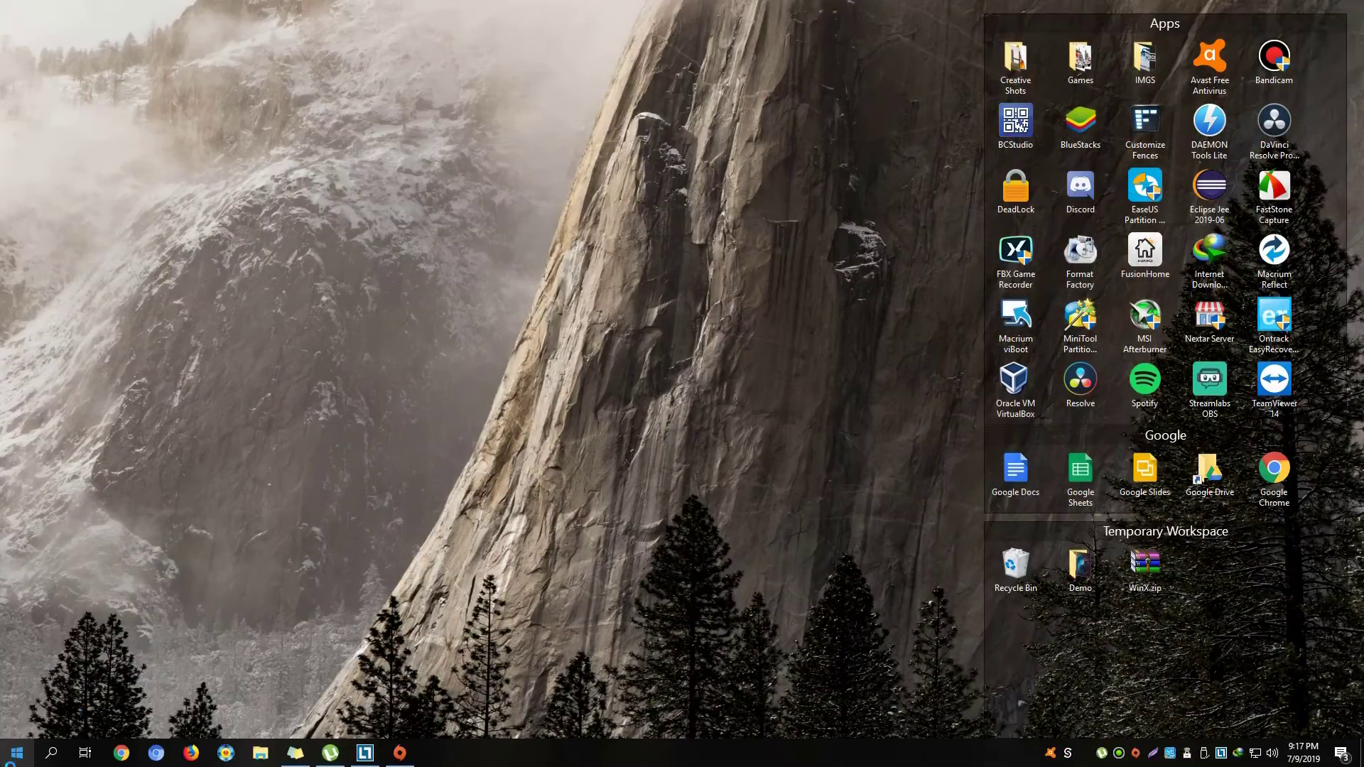
pyautogui.rightClick(19, 758)
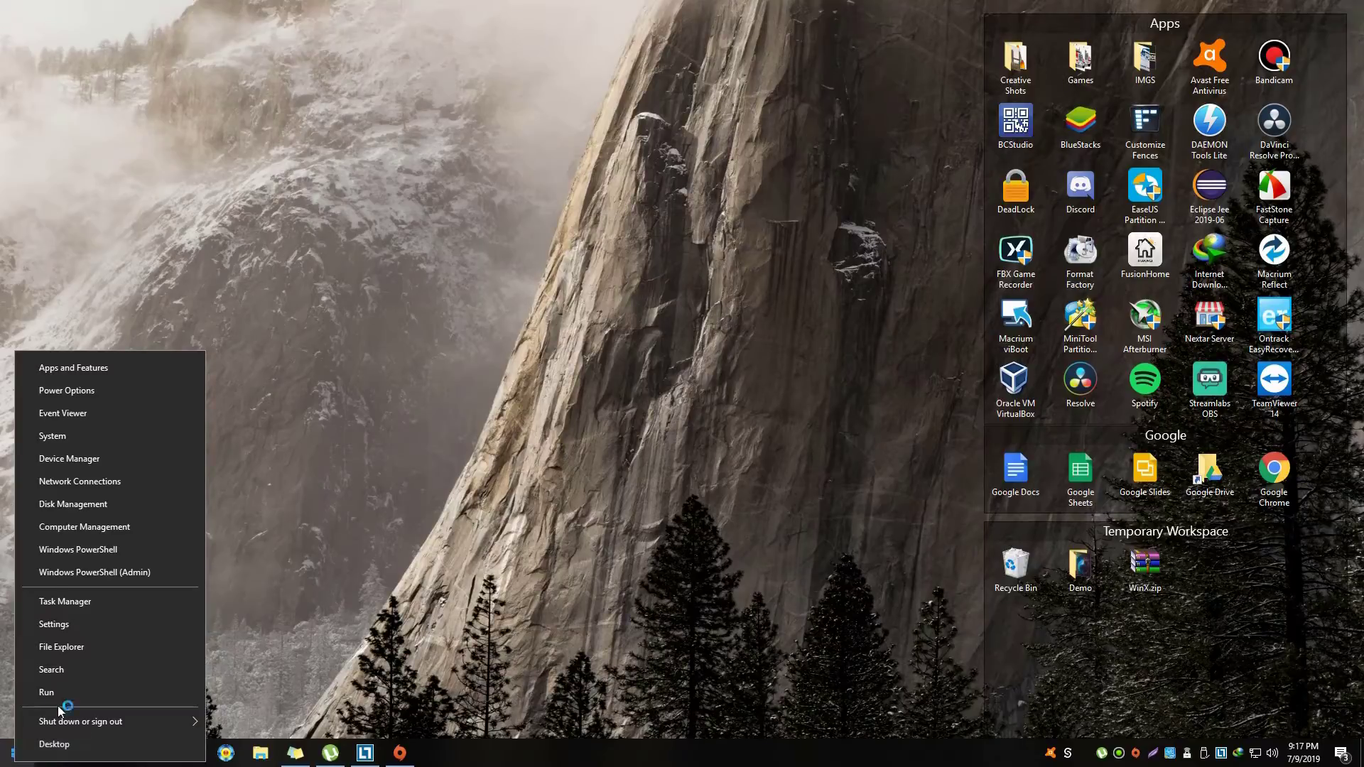
pyautogui.click(459, 532)
pyautogui.rightClick(20, 758)
pyautogui.click(411, 520)
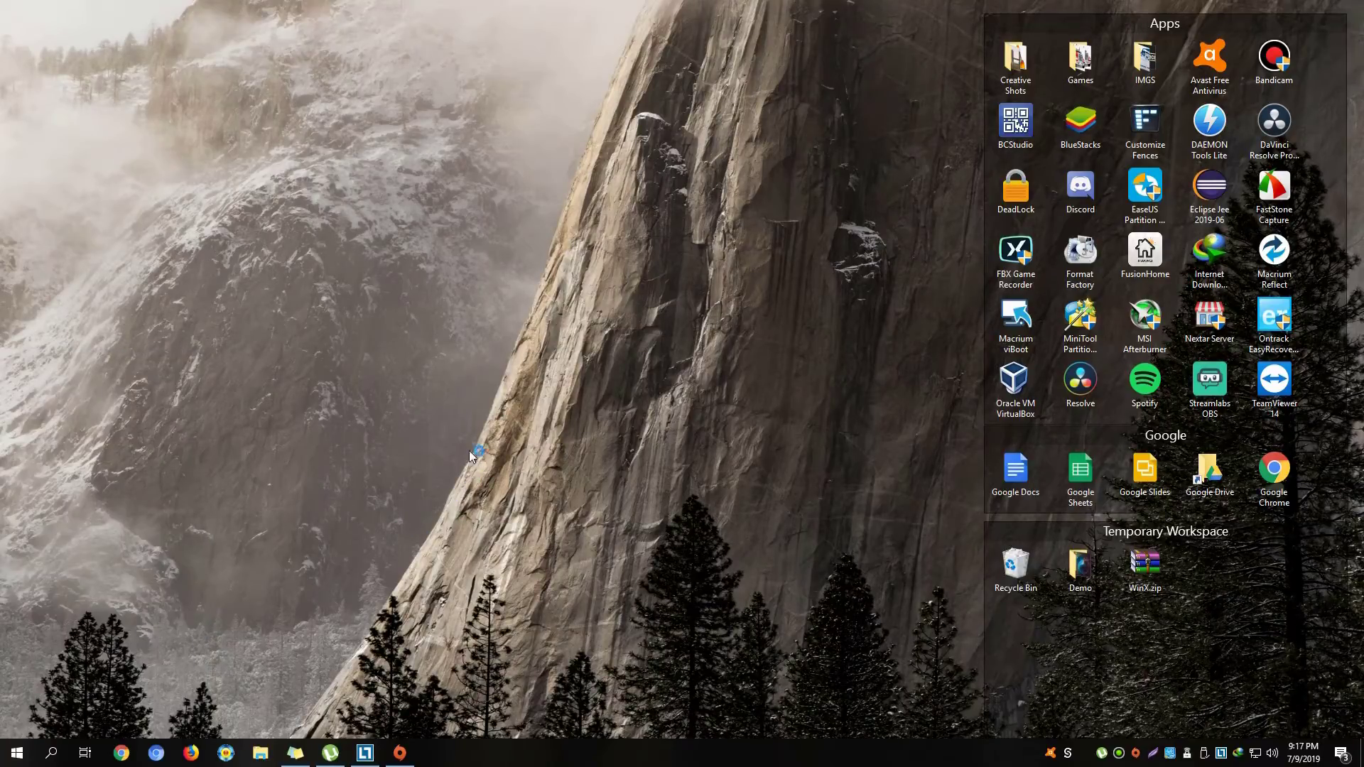